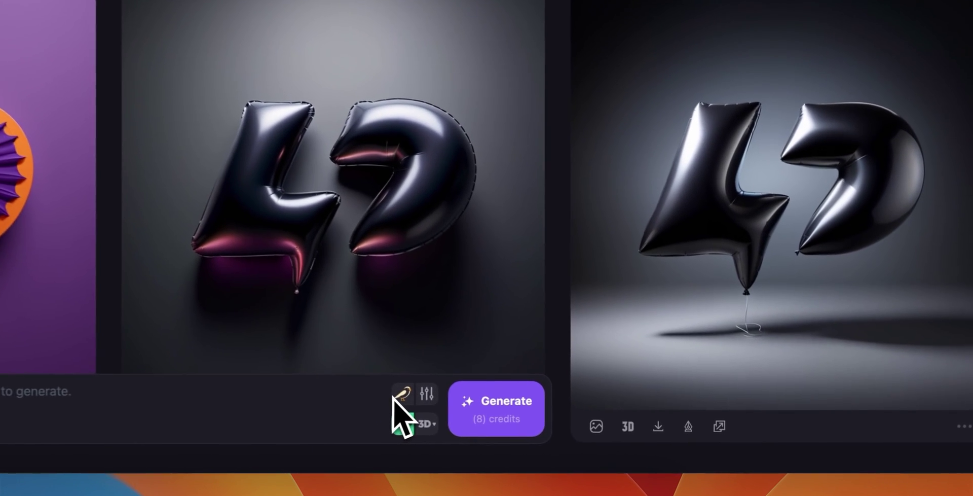
Browse the style picker's logo types and 2D styles like Pixel Art, Manga and Watercolor
left_click(402, 394)
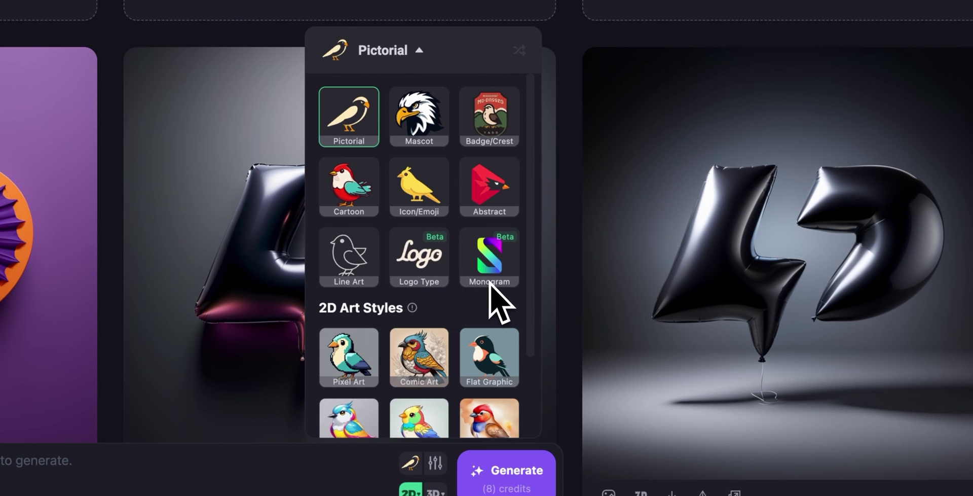
scroll(489, 287, "down", 3)
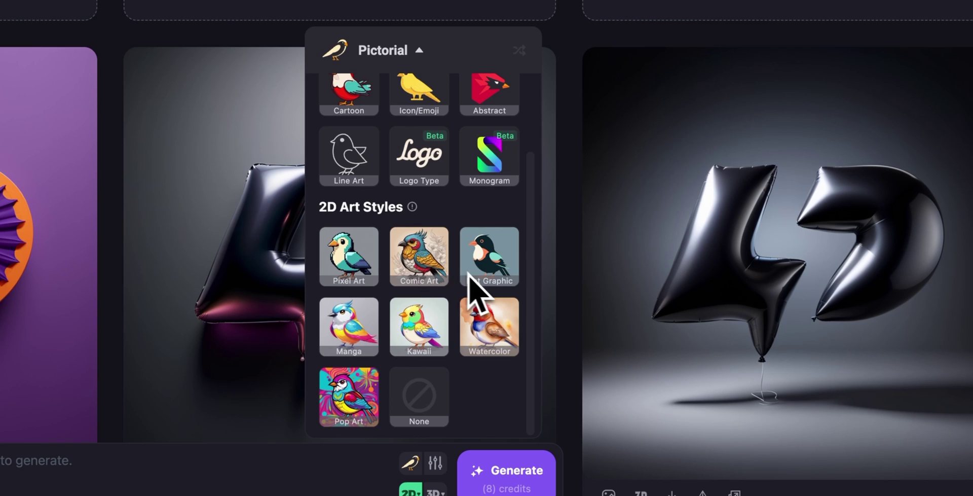
scroll(346, 216, "down", 1)
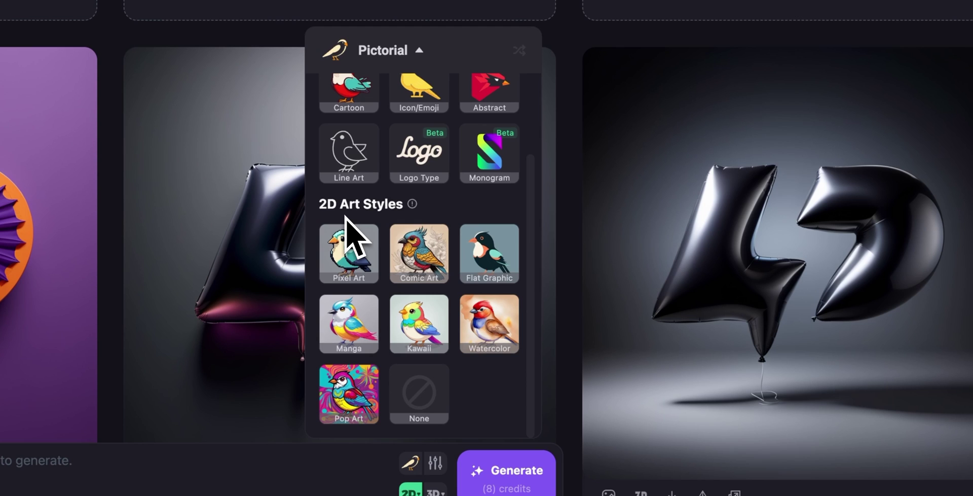
scroll(355, 223, "up", 3)
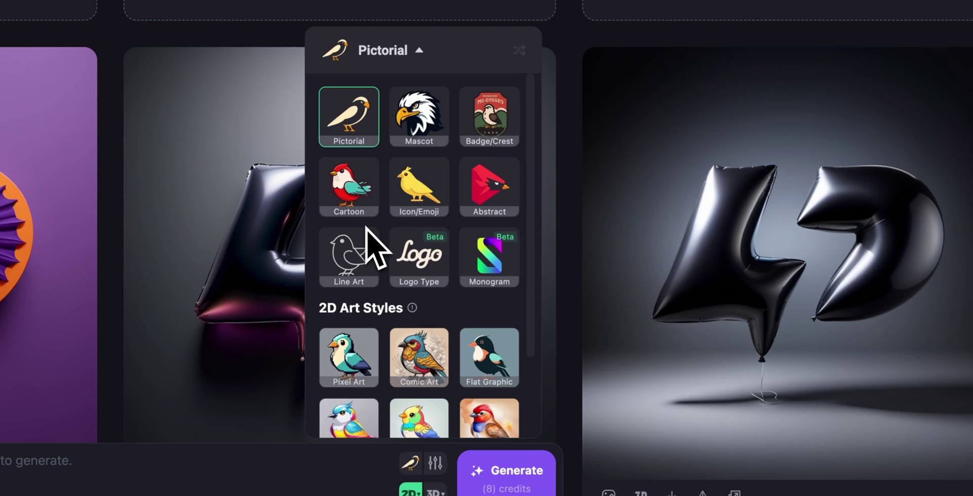
Choose the Line Art style and set its detail level to Minimalist
left_click(347, 265)
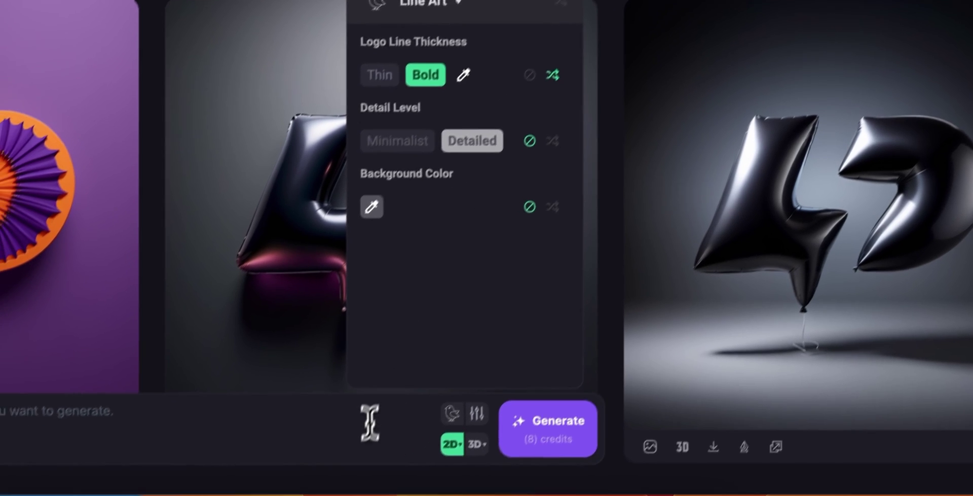
left_click(330, 468)
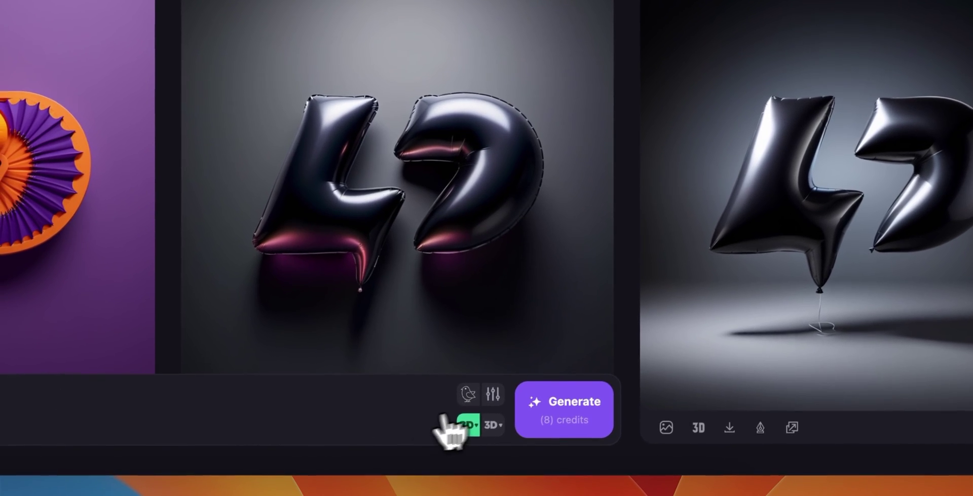
left_click(498, 400)
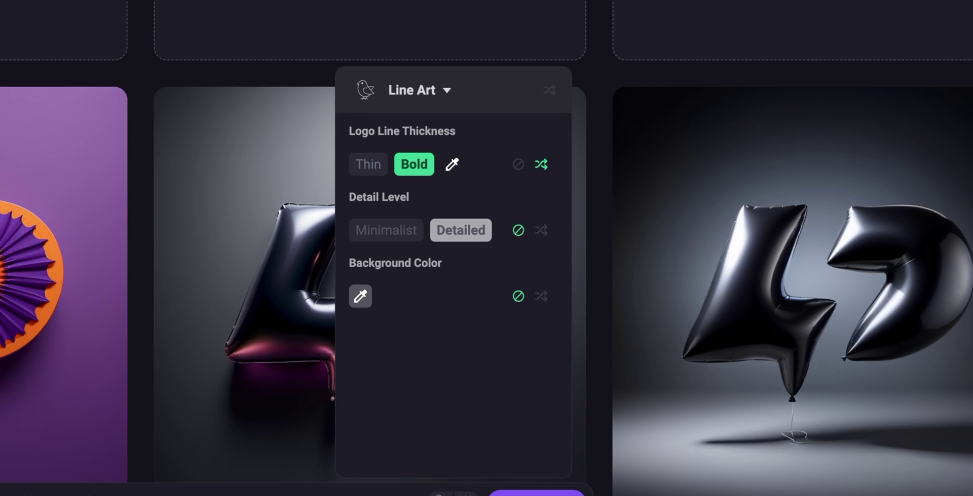
left_click(518, 229)
left_click(542, 231)
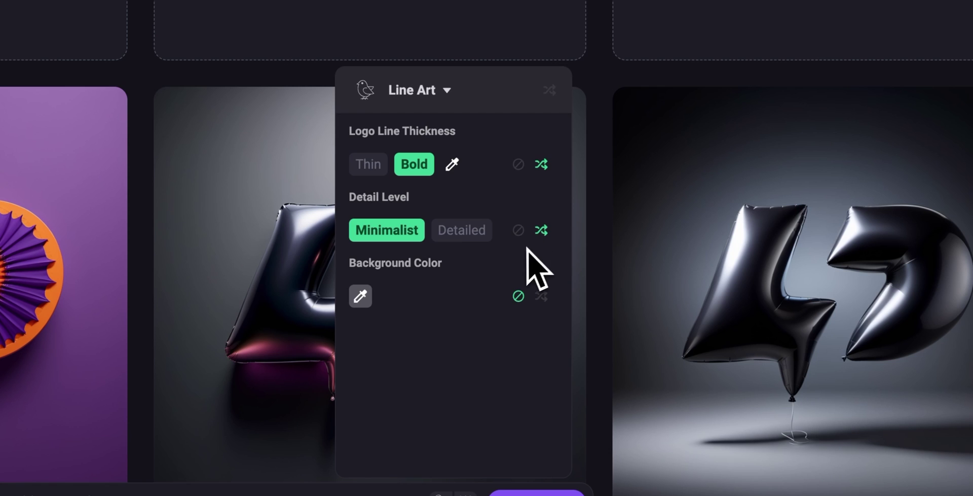
left_click(445, 232)
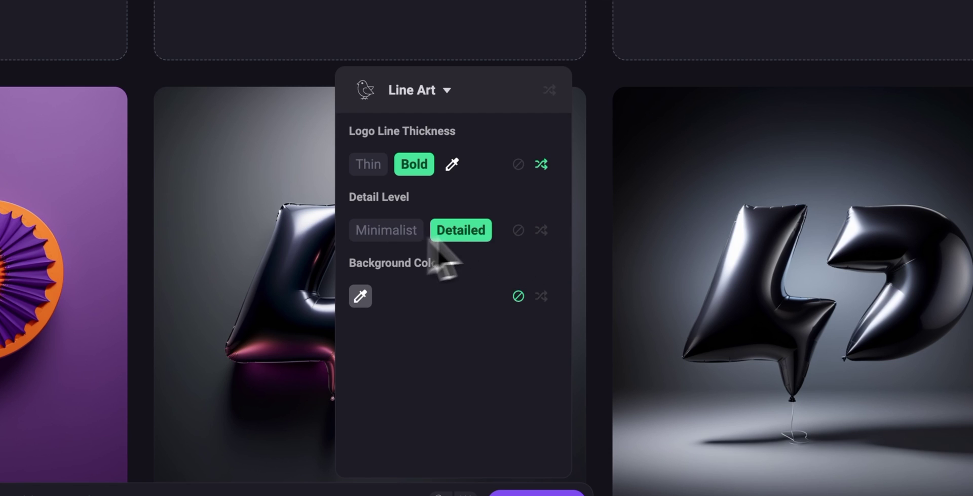
left_click(396, 236)
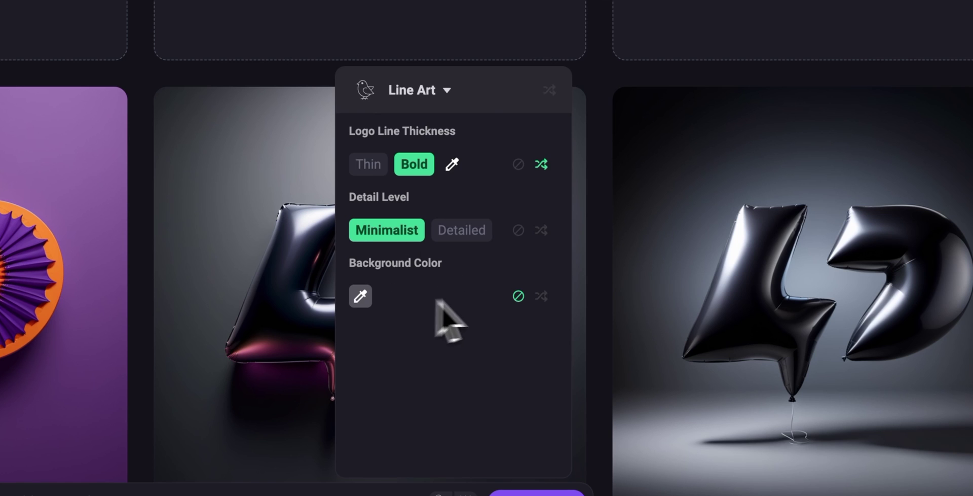
Allow a specific background colour and make the logo lines Black
left_click(518, 298)
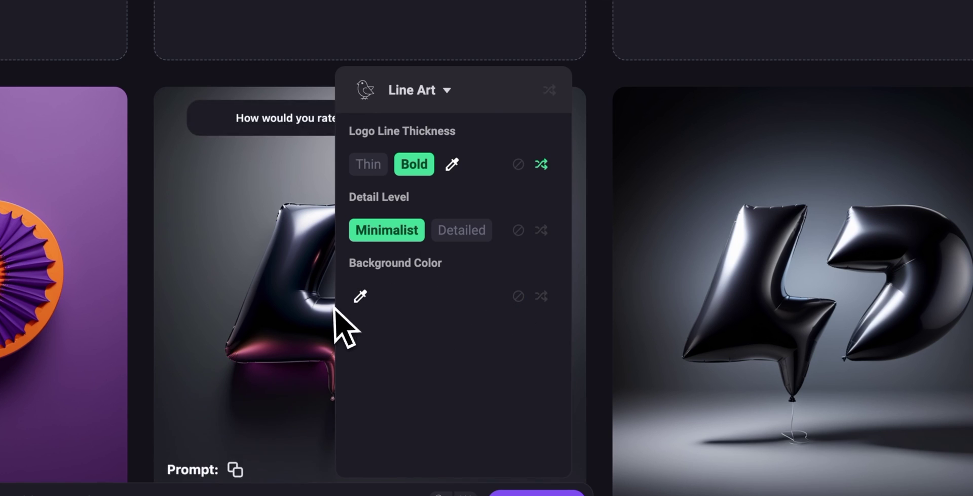
left_click(375, 299)
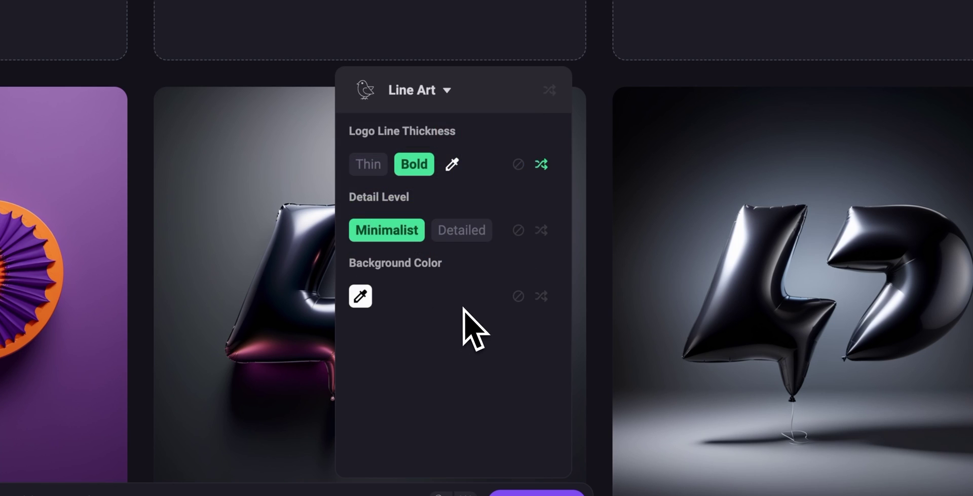
left_click(451, 165)
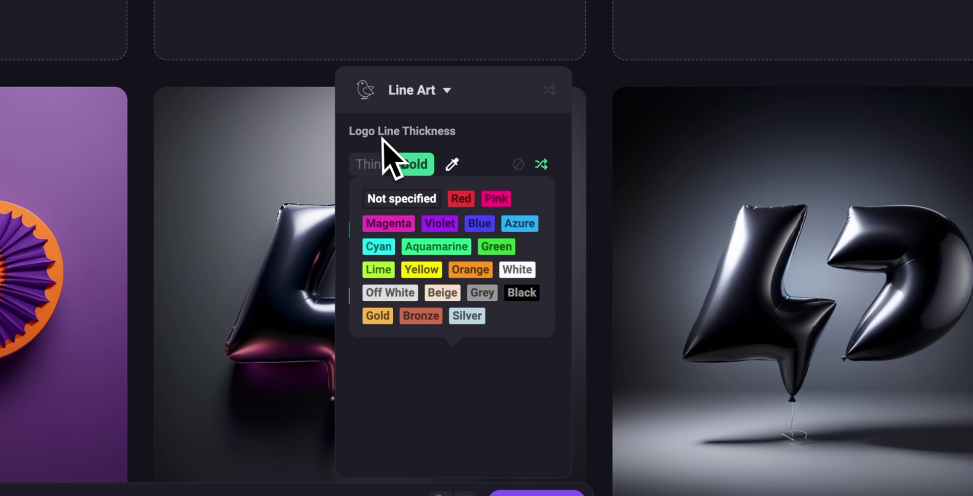
left_click(535, 297)
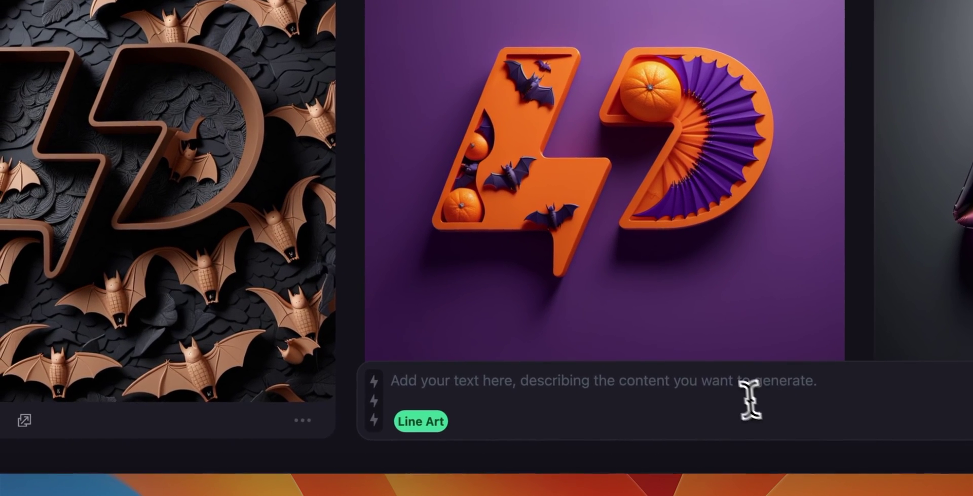
Generate line-art logos from the prompt 'tiger face'
left_click(27, 495)
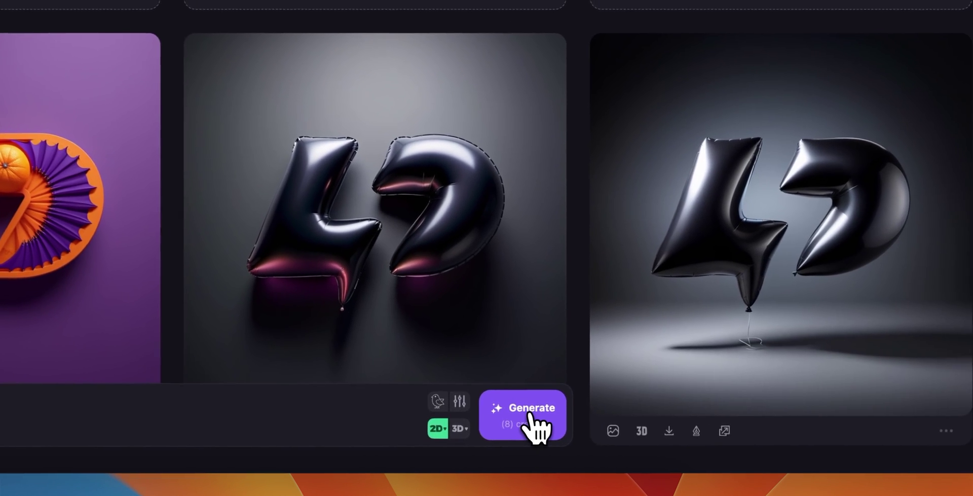
left_click(514, 420)
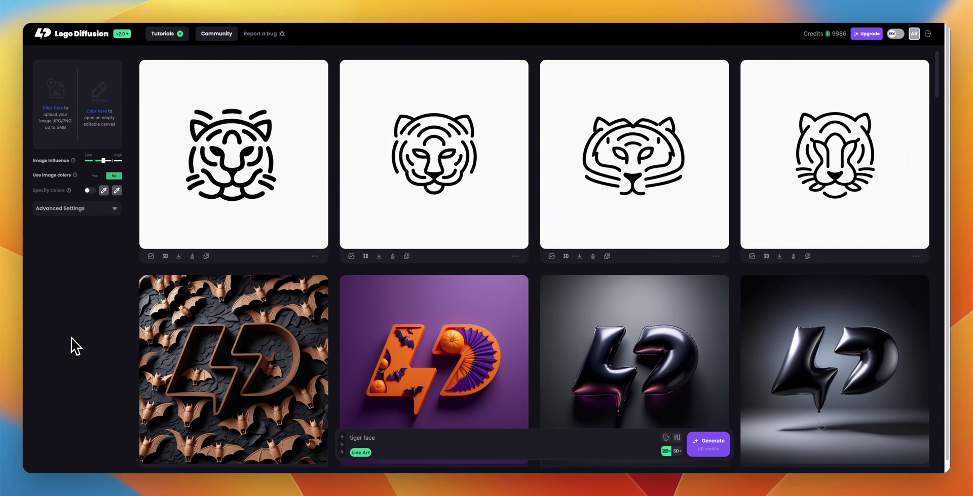
mouse_move(149, 359)
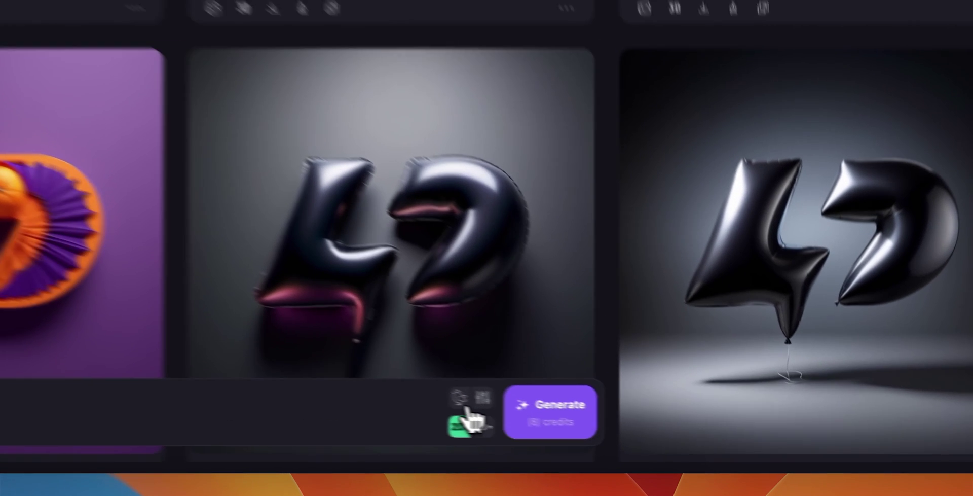
Generate Pictorial tiger logos set to Modern, Minimalist and Portrait
left_click(667, 437)
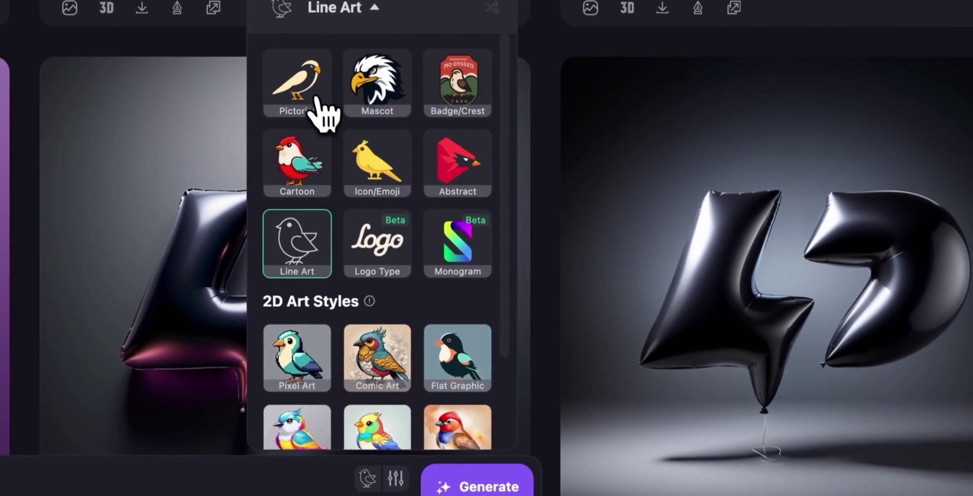
left_click(326, 51)
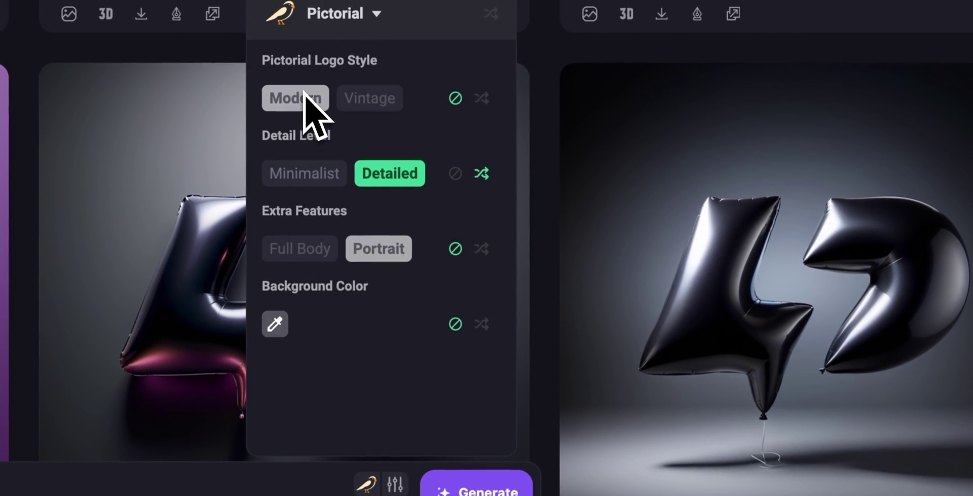
left_click(455, 100)
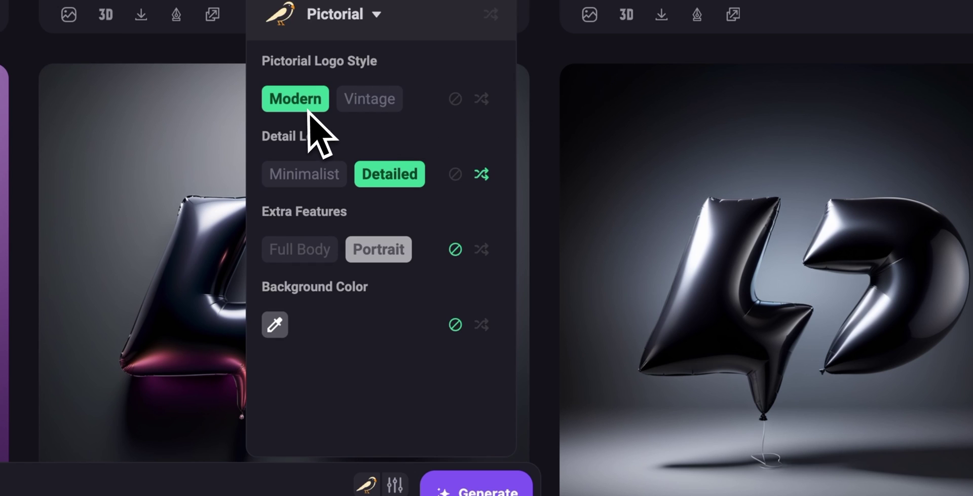
left_click(305, 177)
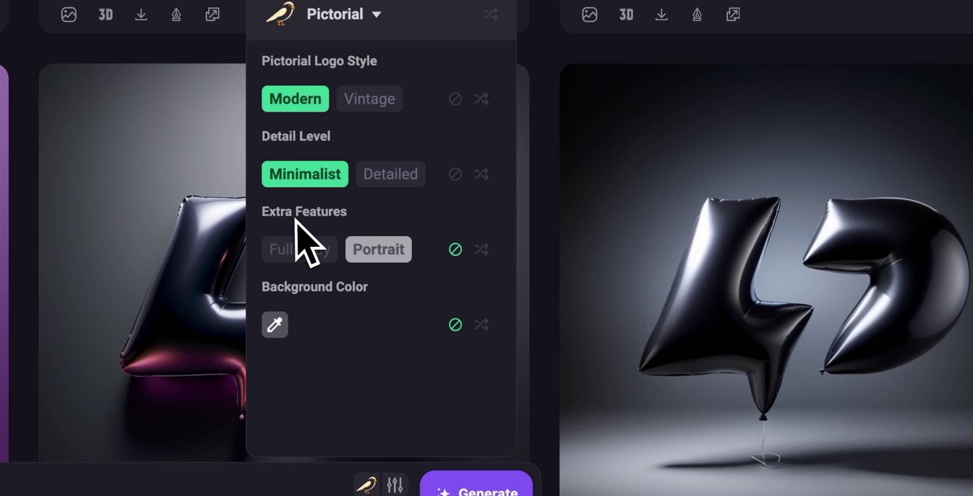
left_click(456, 255)
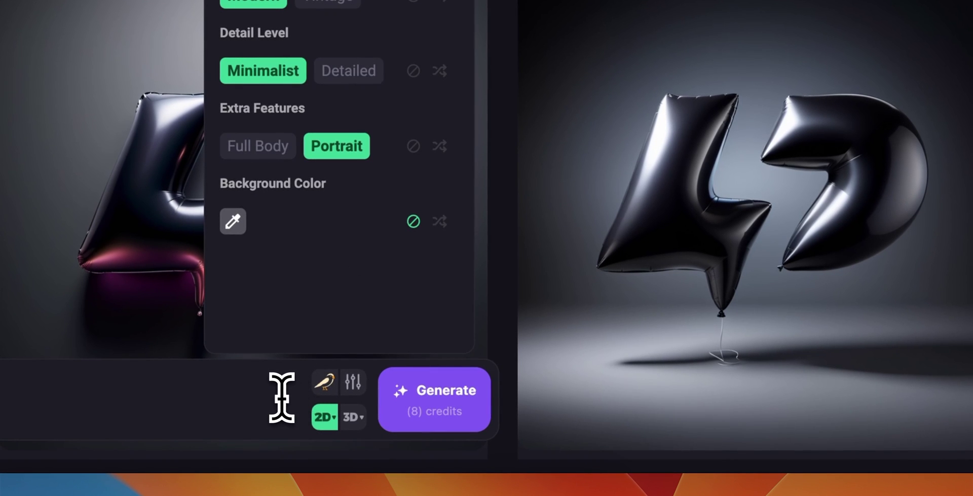
left_click(288, 397)
left_click(459, 422)
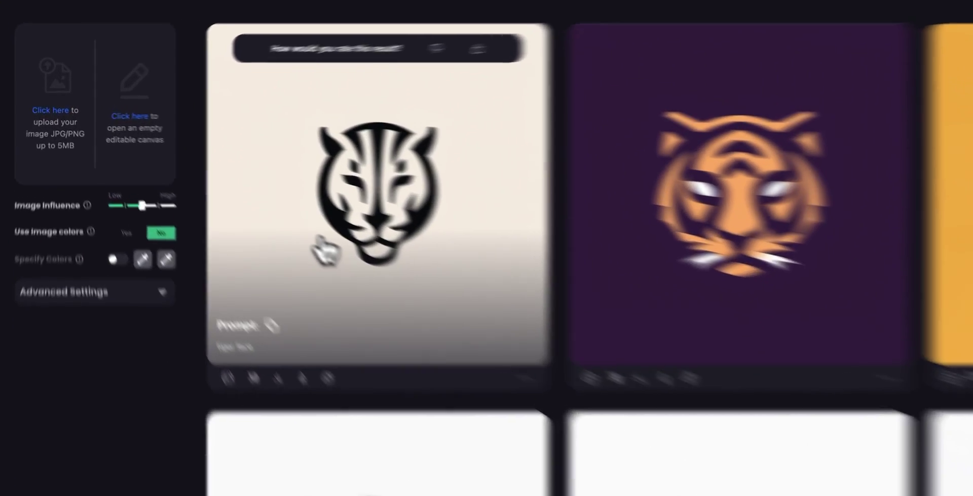
View the new pictorial tiger logos one by one in the enlarged preview
left_click(206, 186)
left_click(706, 347)
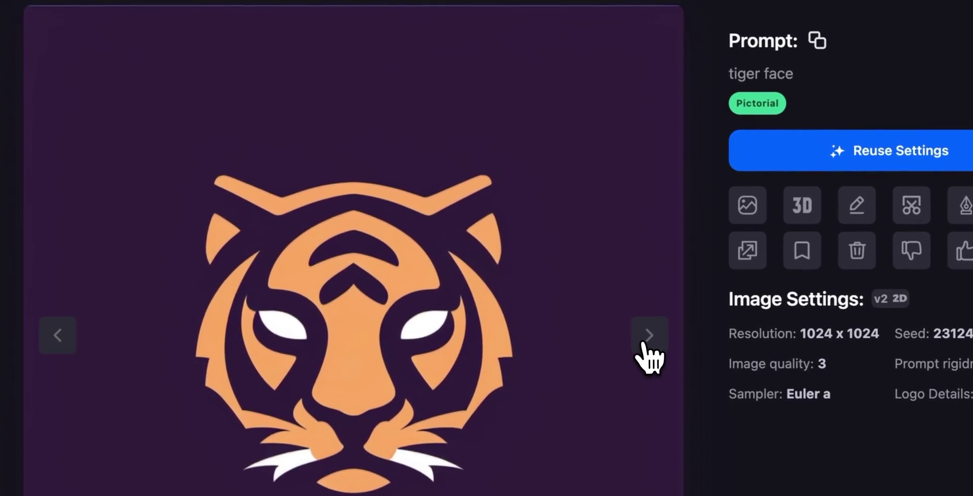
left_click(706, 347)
left_click(706, 348)
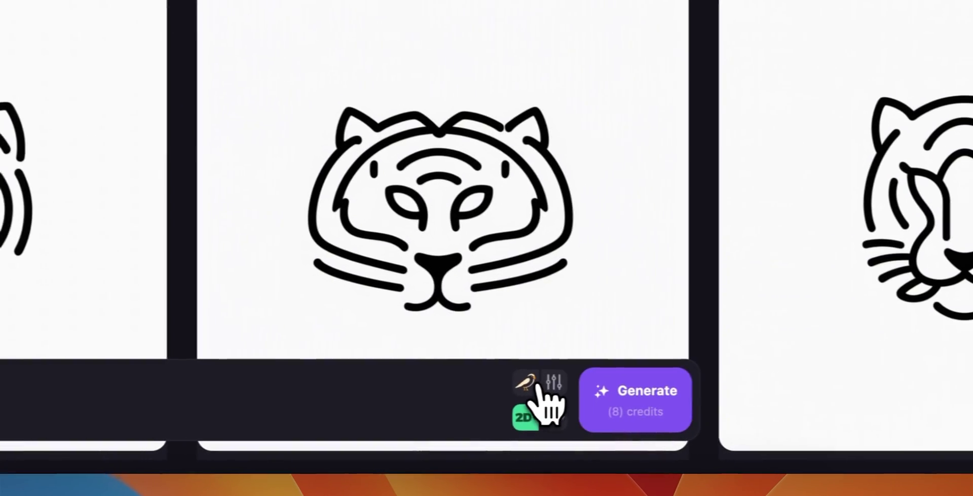
Switch to the Mascot style with Thick outline, Modern mascot style and Portrait framing
left_click(668, 387)
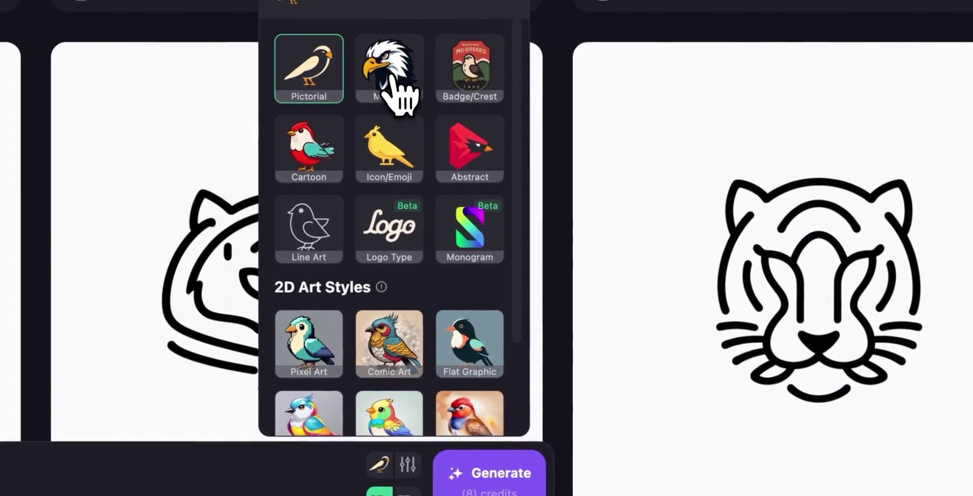
left_click(431, 60)
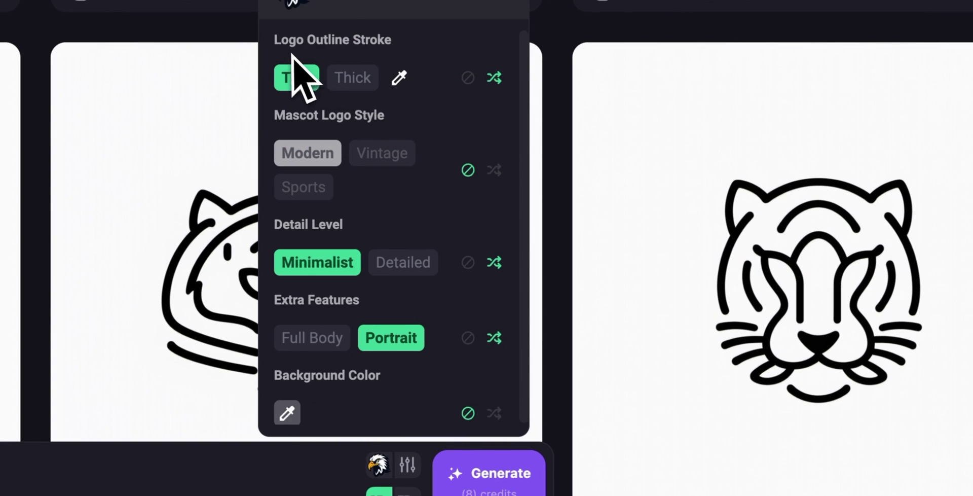
left_click(355, 80)
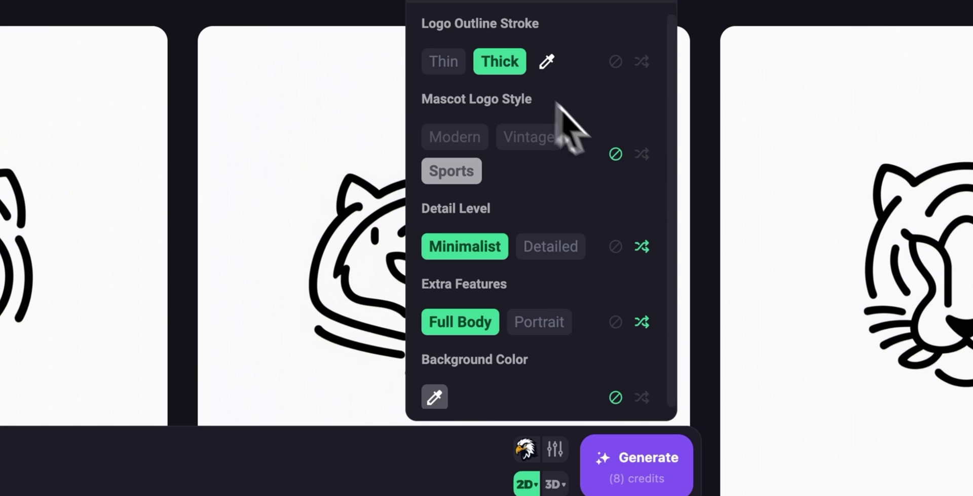
left_click(616, 154)
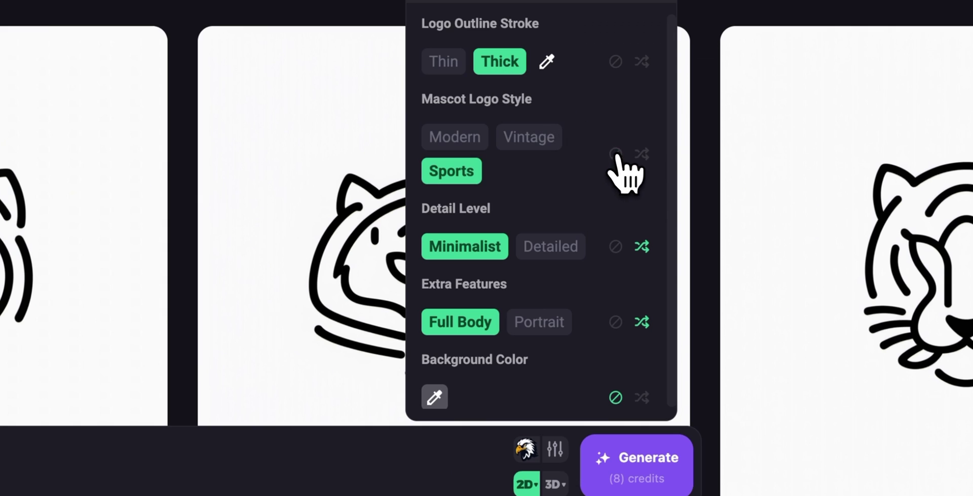
left_click(464, 147)
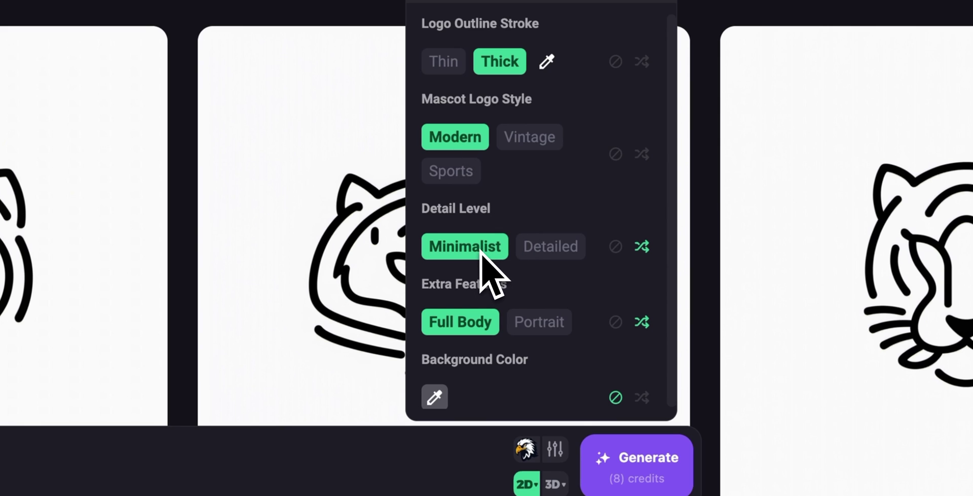
left_click(538, 326)
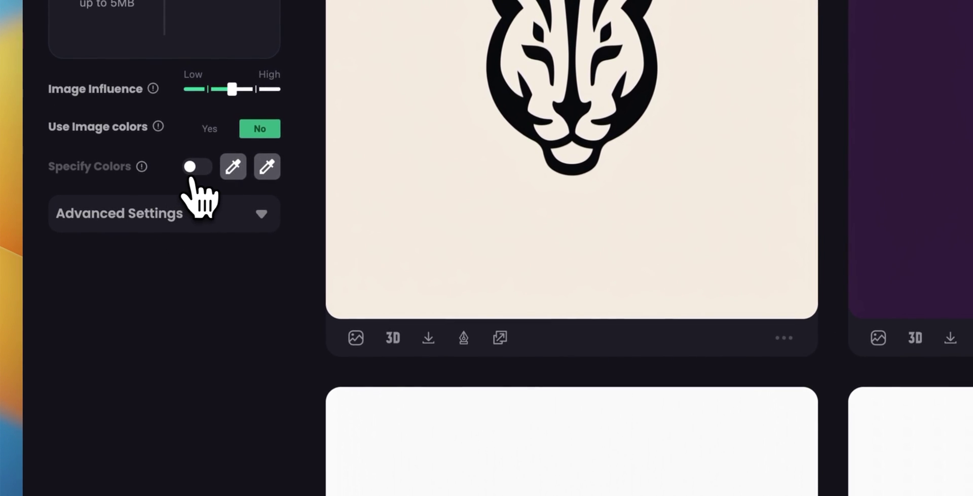
Specify Beige and Black as the logo colours and generate a new batch
left_click(192, 148)
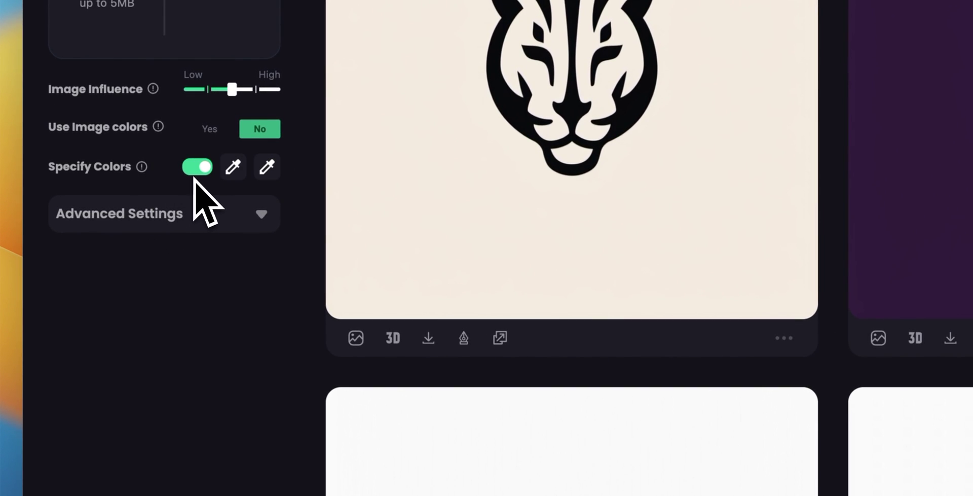
left_click(227, 174)
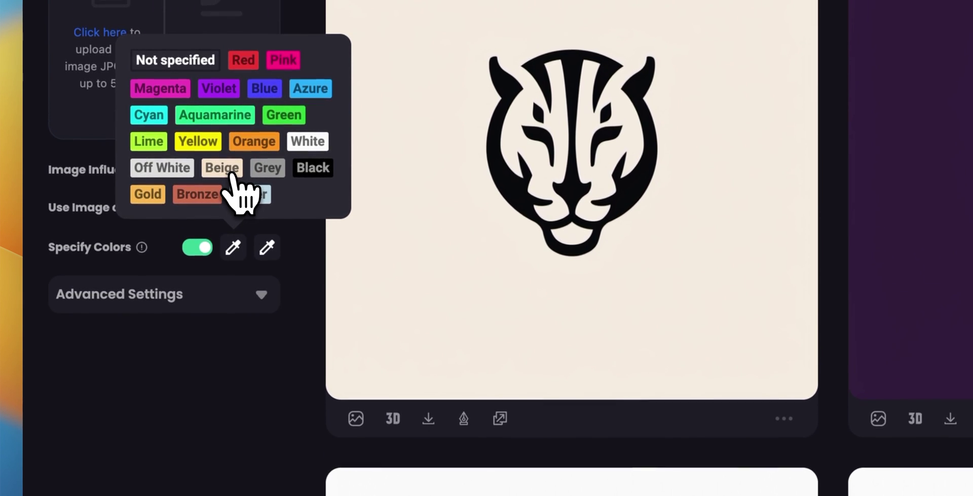
left_click(228, 140)
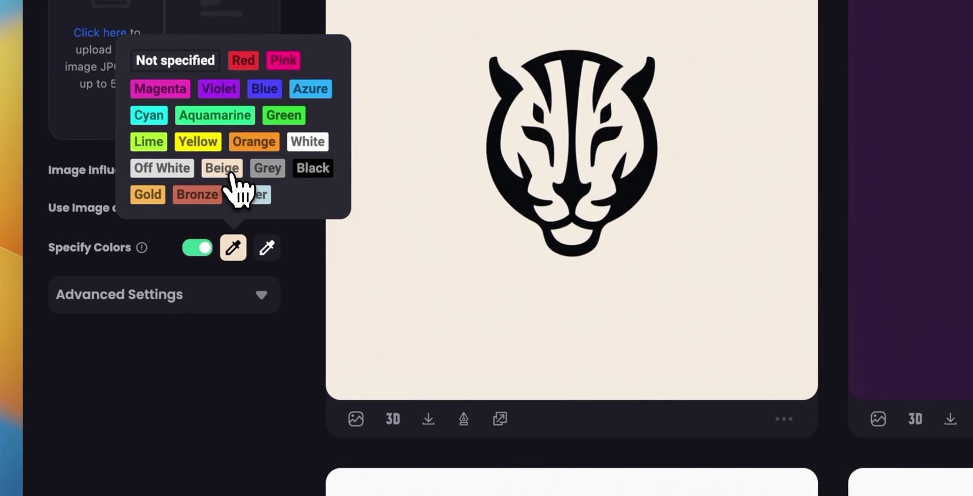
left_click(266, 251)
left_click(339, 168)
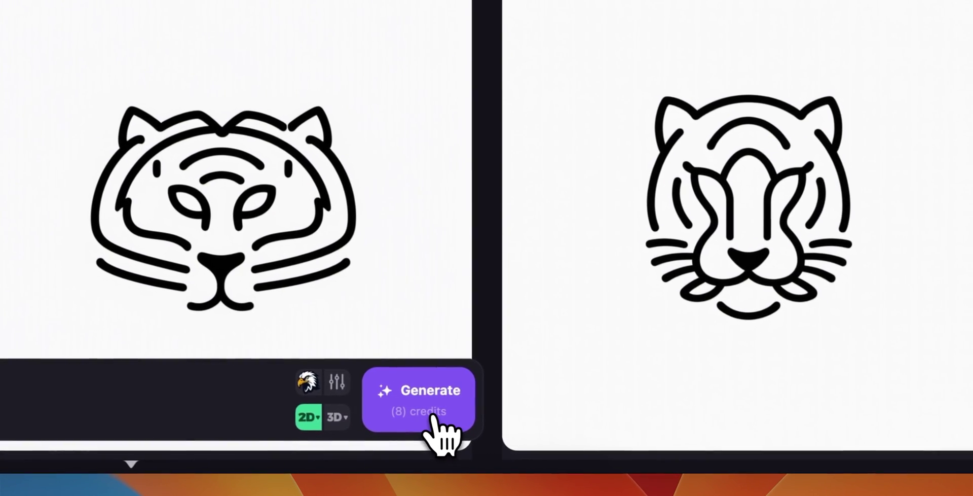
left_click(432, 419)
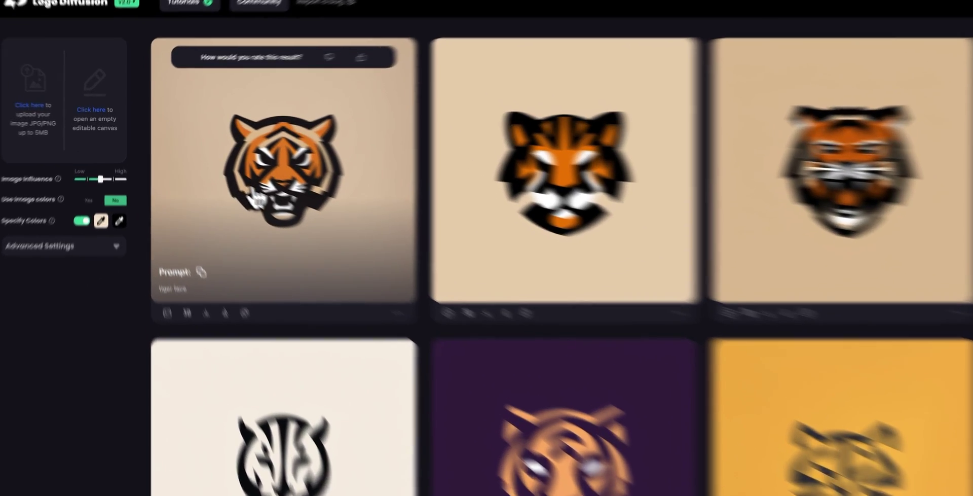
Step through the new mascot tigers in the larger preview
left_click(246, 169)
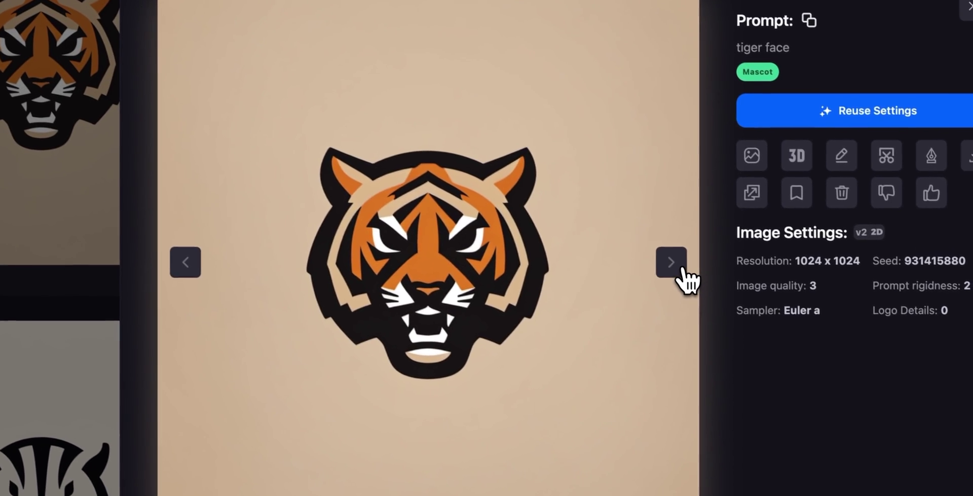
left_click(966, 387)
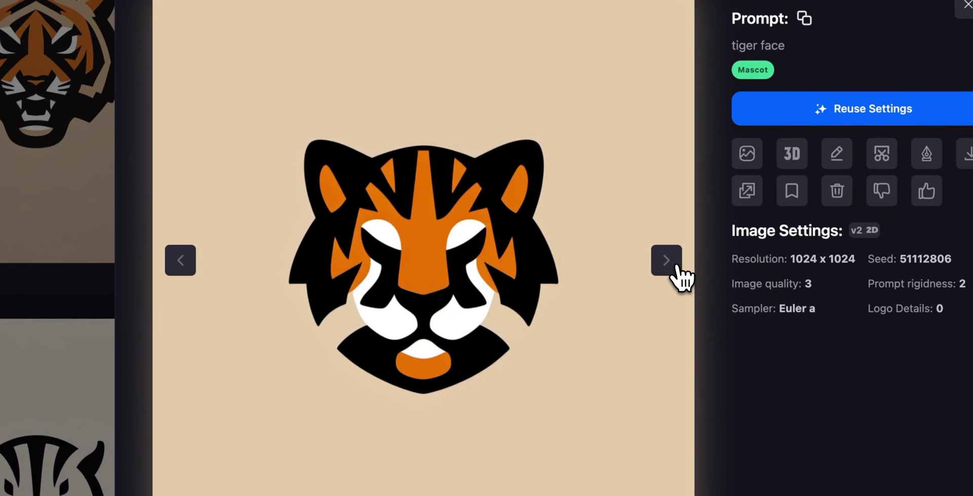
left_click(667, 260)
left_click(676, 265)
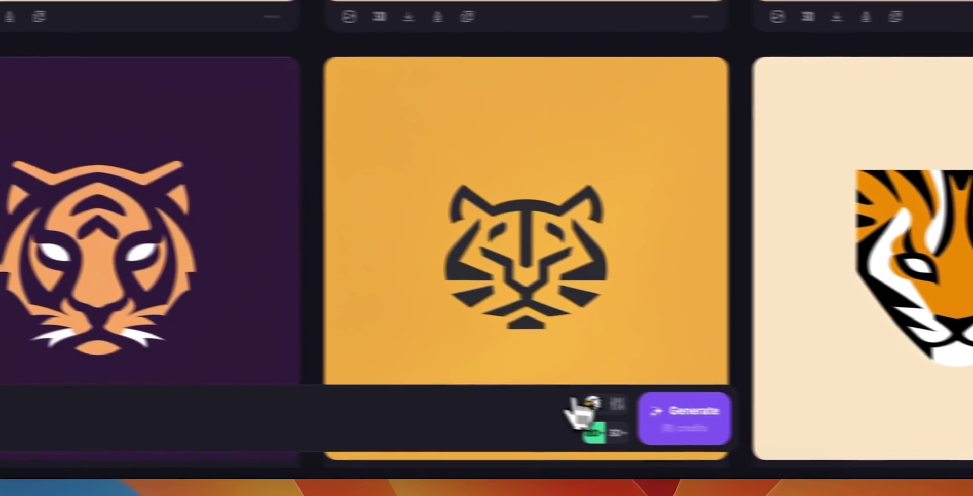
Switch to Badge/Crest with a thin outline, Crest badge and vintage line art
left_click(593, 403)
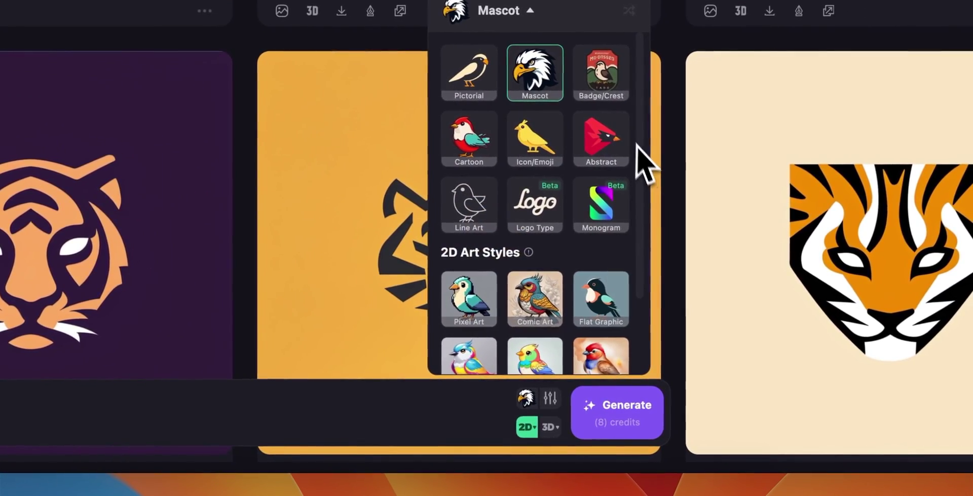
left_click(642, 78)
scroll(501, 124, "down", 5)
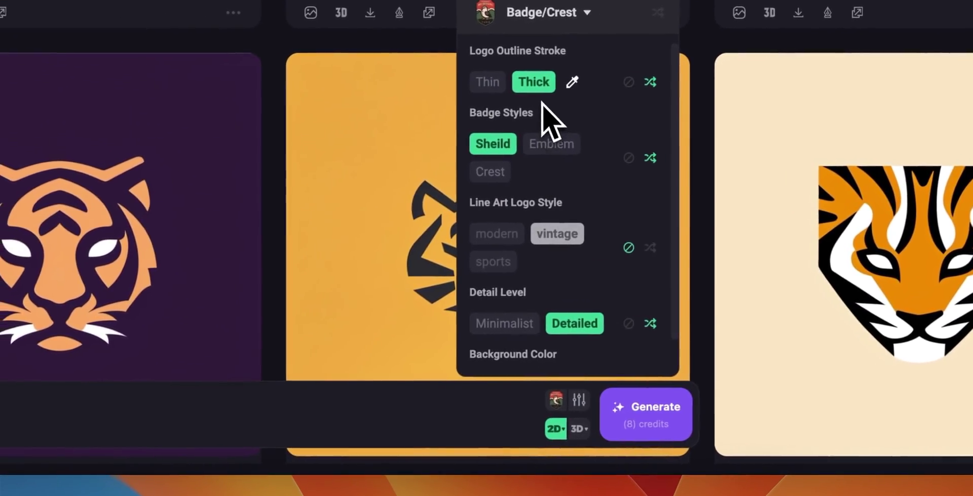
left_click(491, 84)
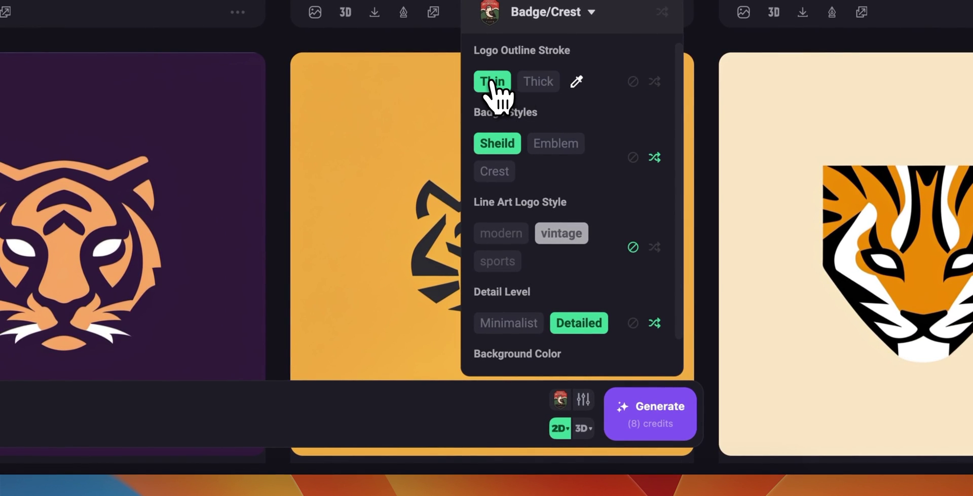
left_click(499, 175)
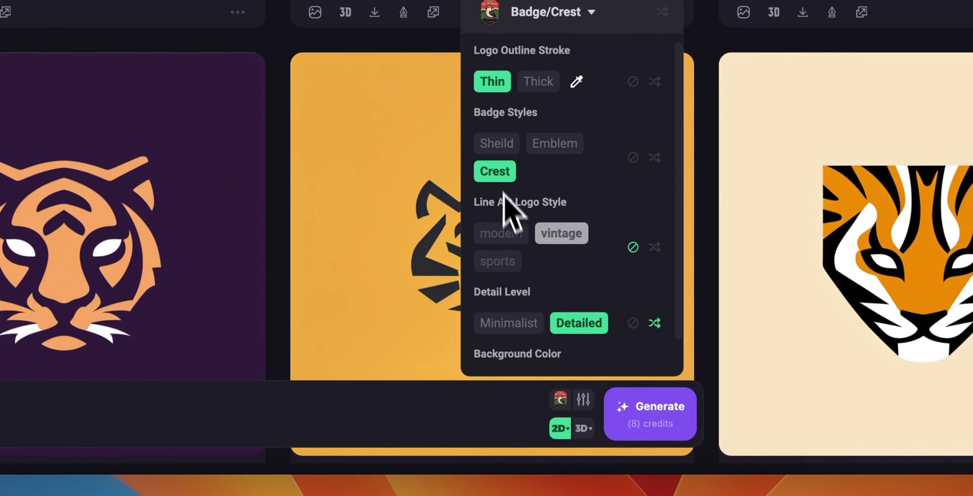
left_click(640, 252)
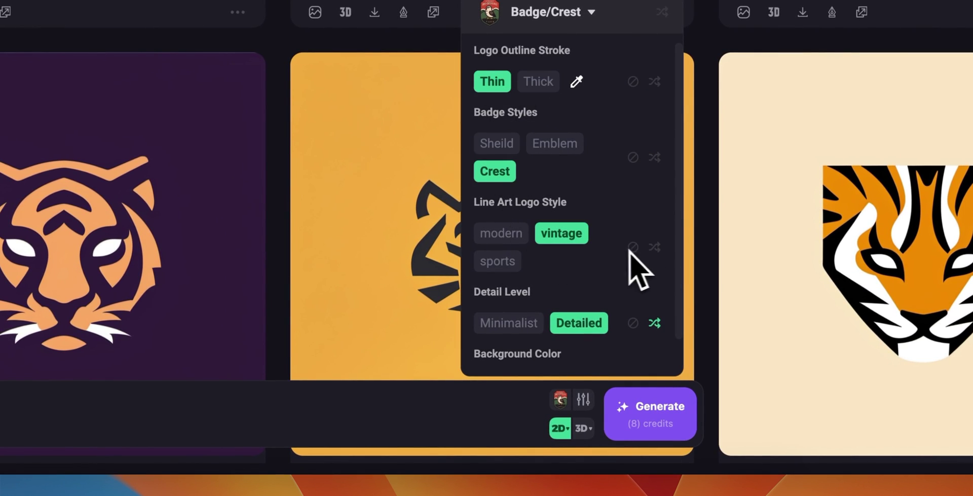
Make Violet the second specified logo colour
scroll(559, 251, "down", 1)
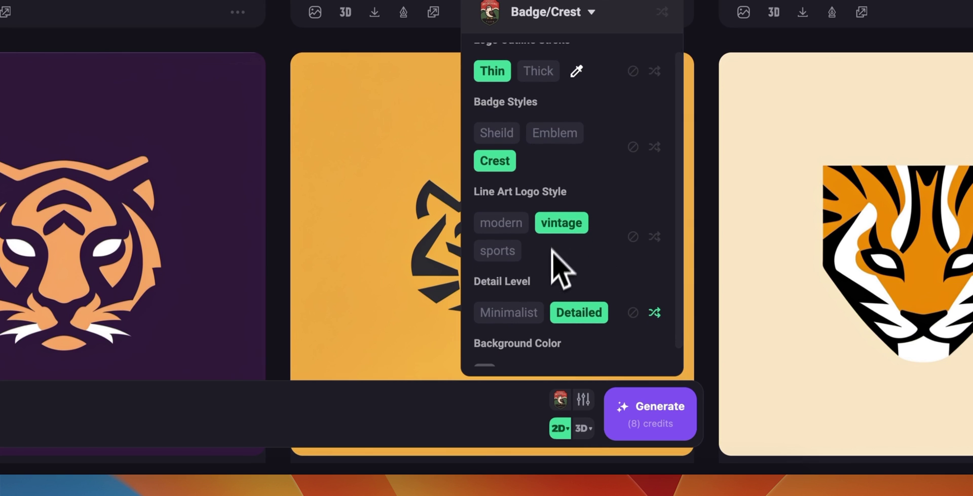
scroll(580, 304, "down", 2)
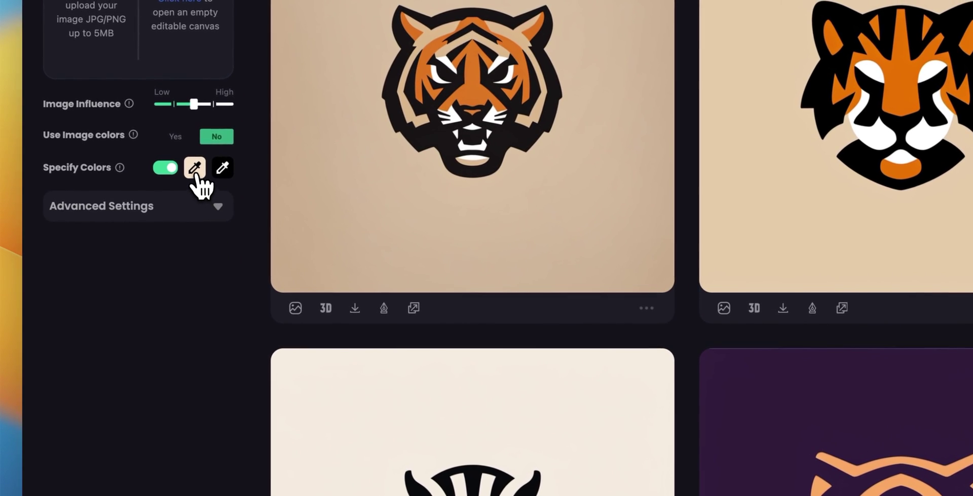
left_click(196, 170)
scroll(221, 112, "up", 2)
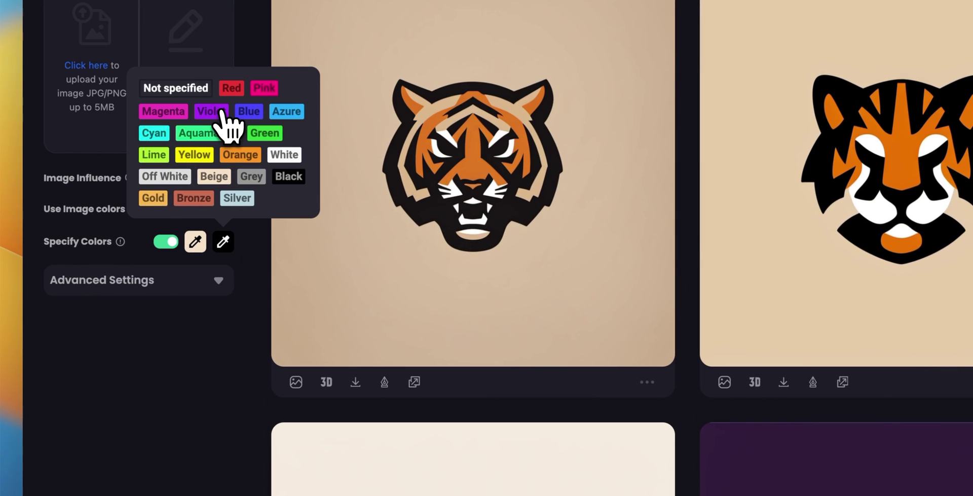
left_click(221, 112)
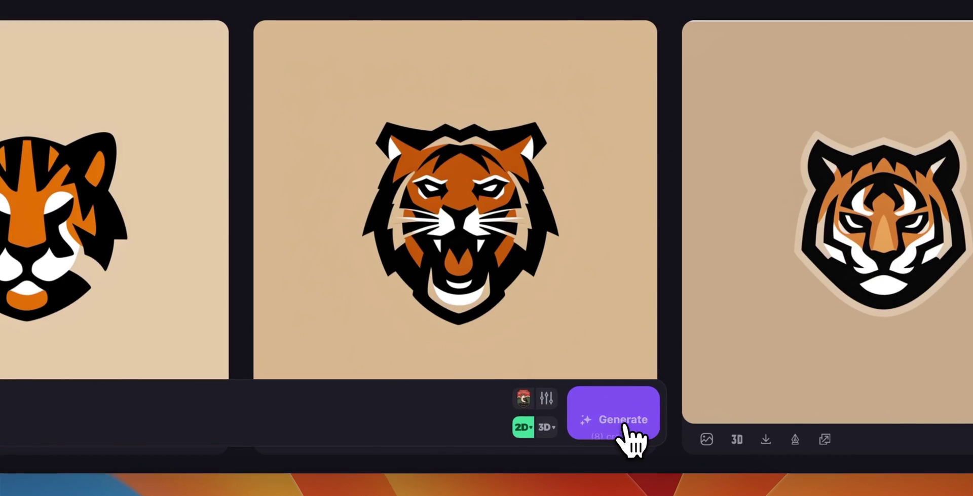
Generate the badge tiger logos, step through four enlarged results, then close the preview
left_click(629, 429)
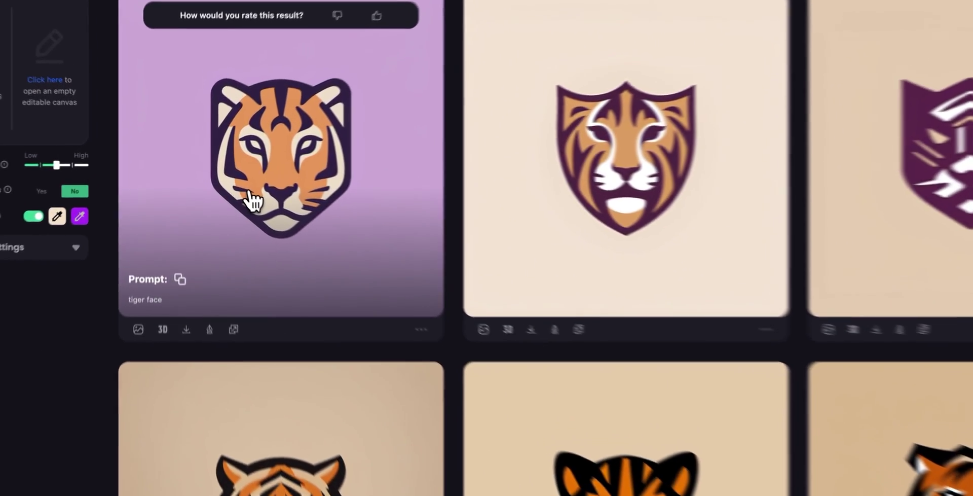
left_click(211, 190)
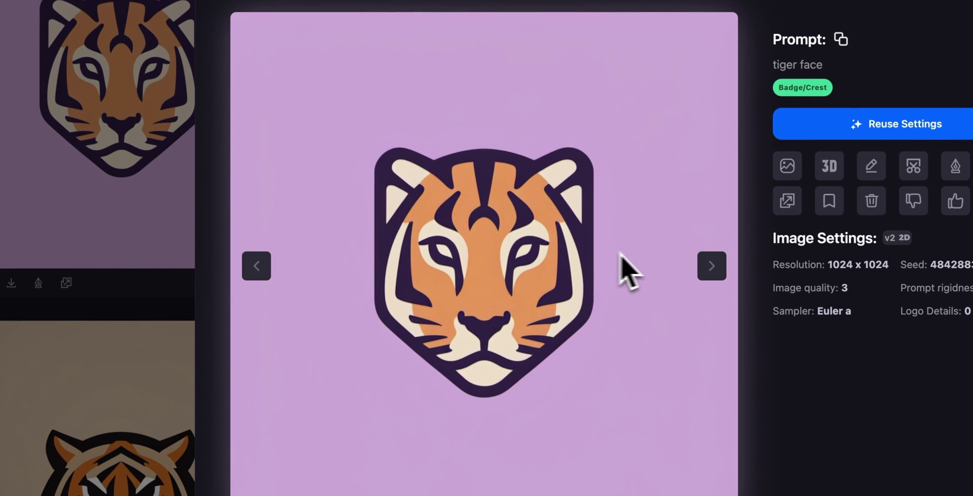
left_click(712, 266)
left_click(713, 266)
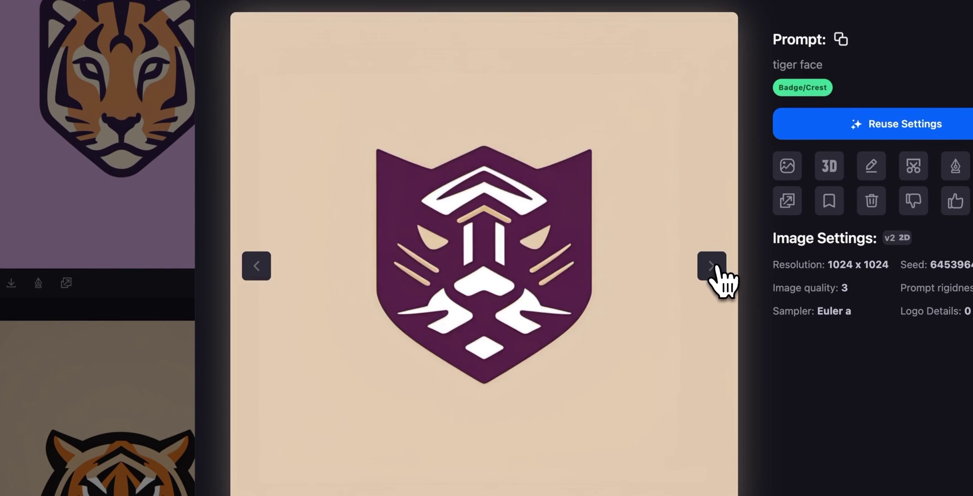
left_click(713, 265)
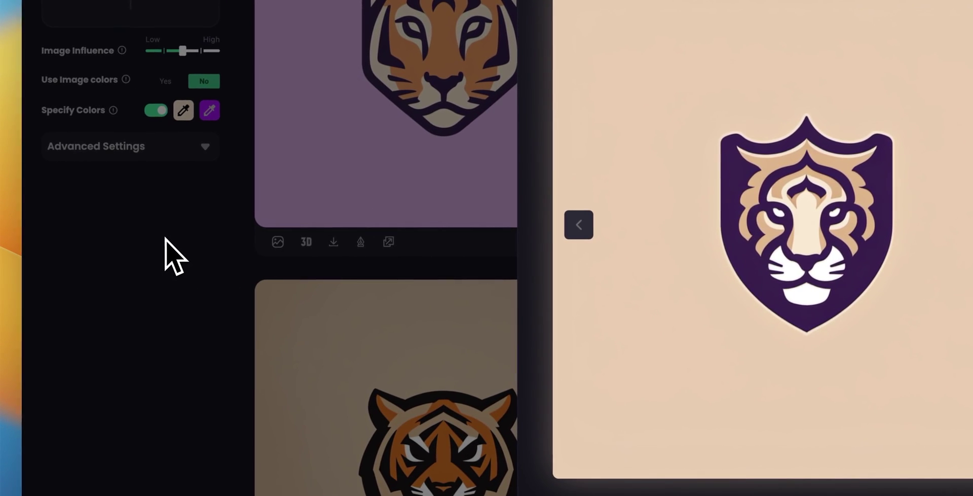
left_click(166, 239)
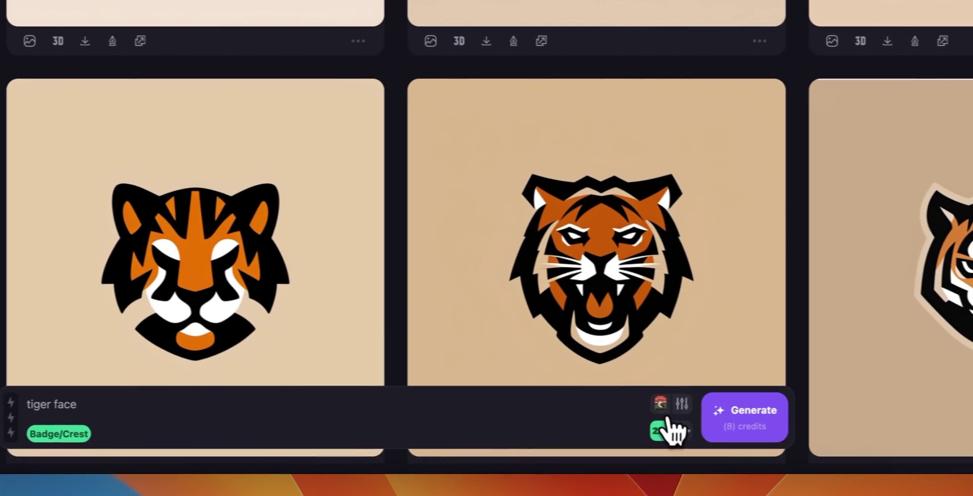
Switch to the Cartoon style with Thick outline, Cute look and Minimalist detail
left_click(660, 403)
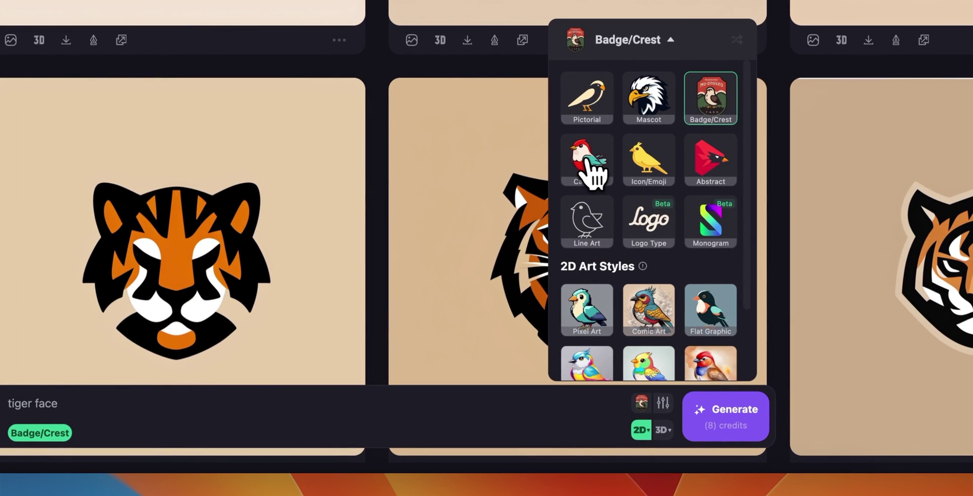
left_click(603, 160)
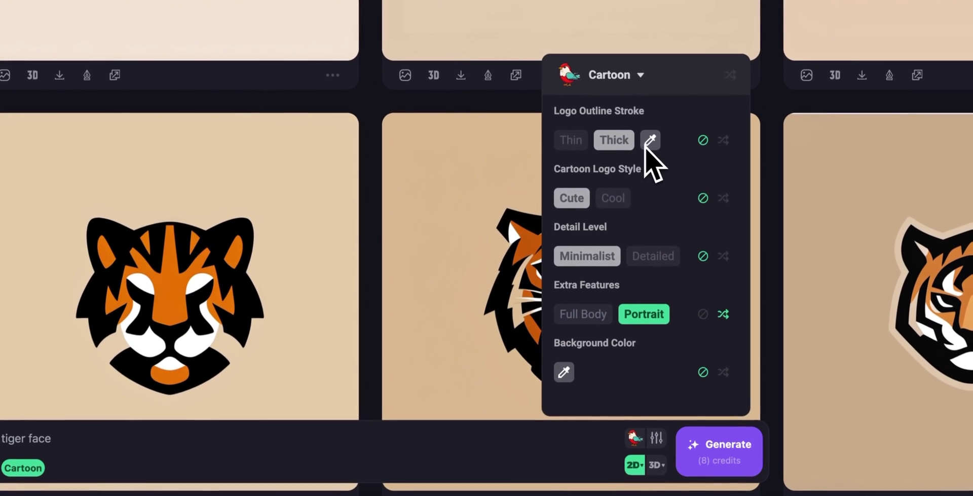
left_click(703, 143)
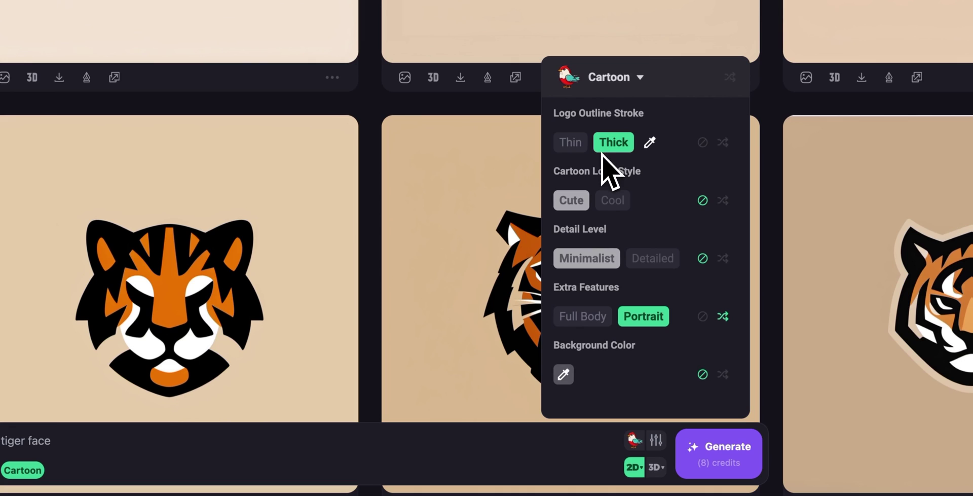
left_click(701, 201)
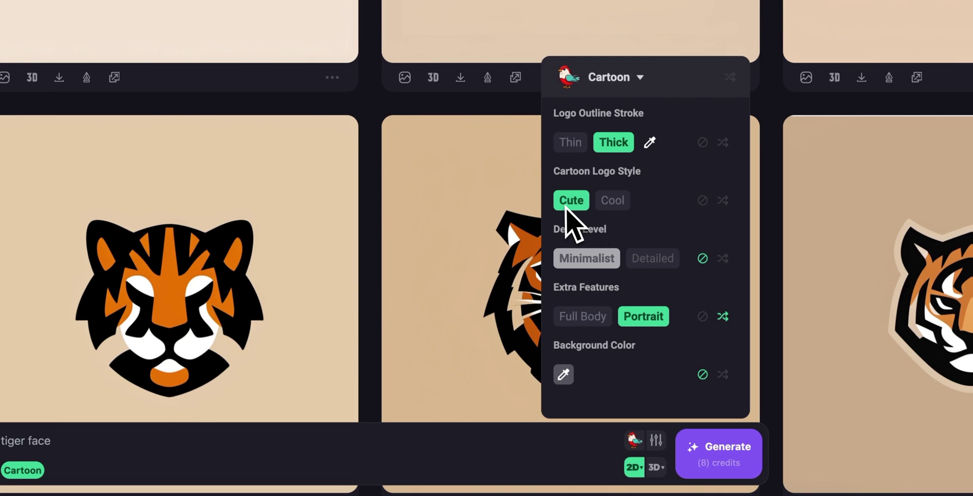
left_click(702, 258)
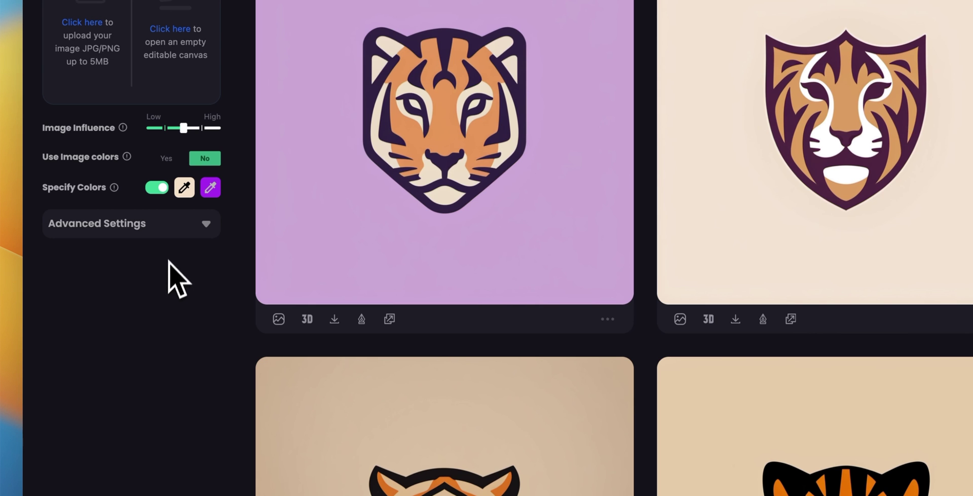
Set the specified logo colours to Orange and White
left_click(186, 190)
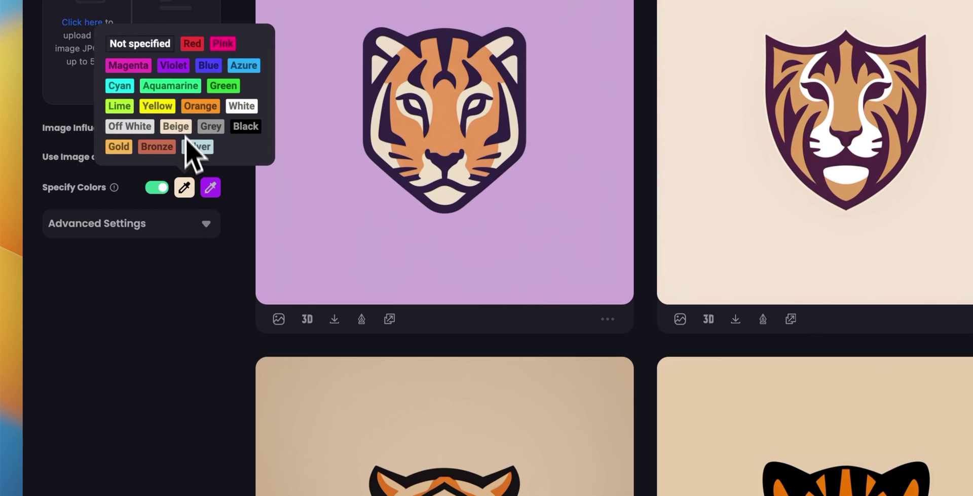
left_click(199, 106)
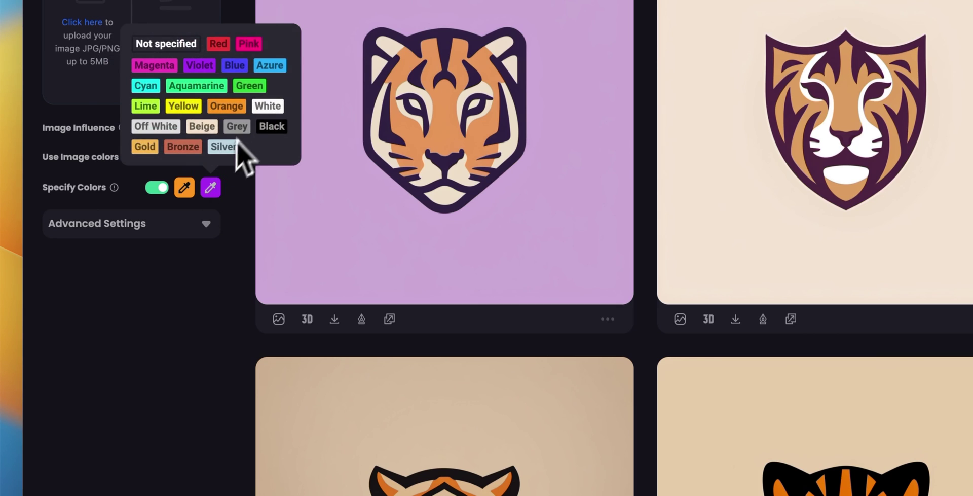
left_click(241, 106)
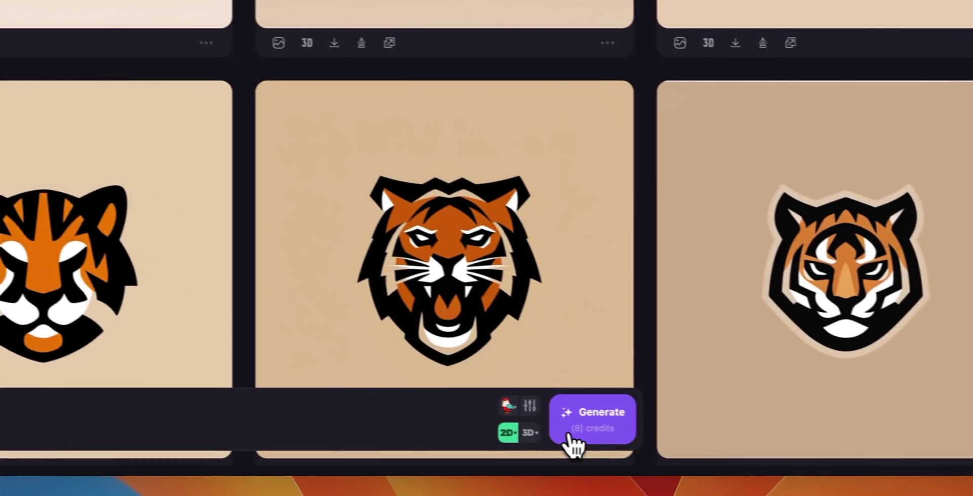
Generate the cartoon tigers and browse the enlarged results one by one
left_click(659, 444)
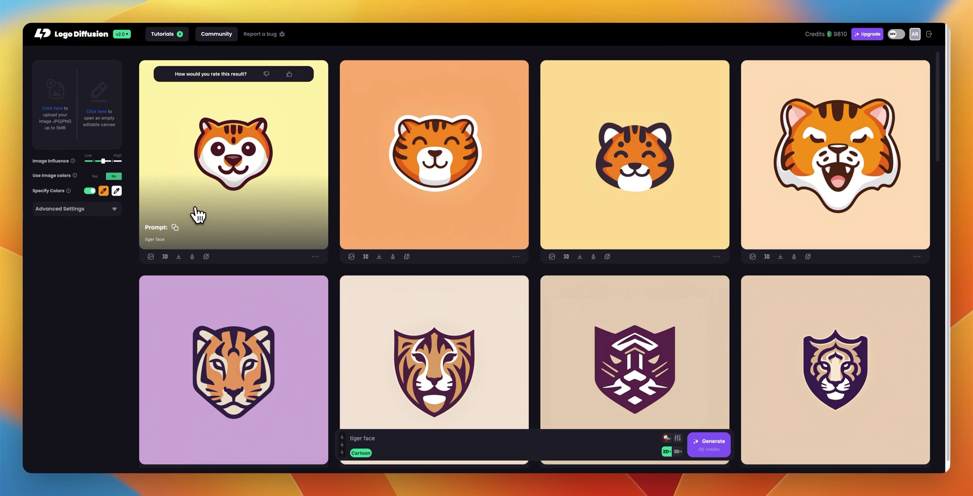
left_click(198, 215)
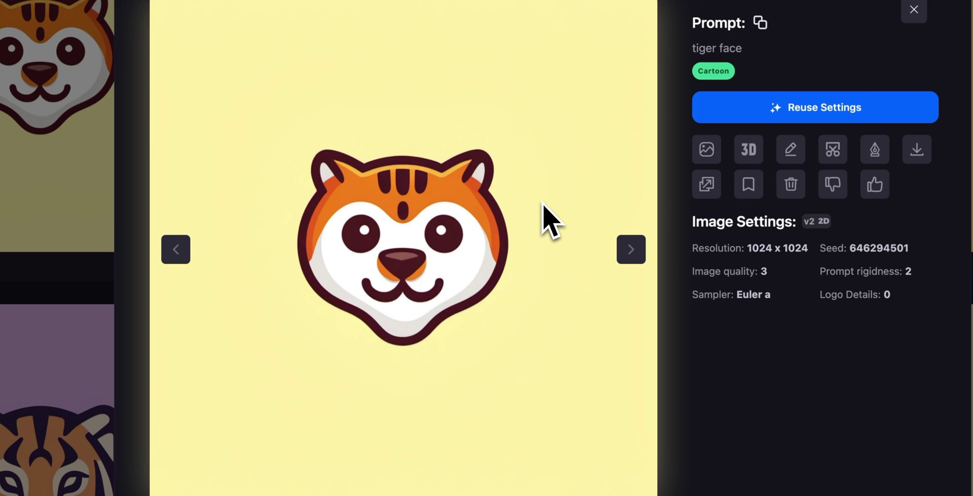
left_click(641, 256)
left_click(643, 257)
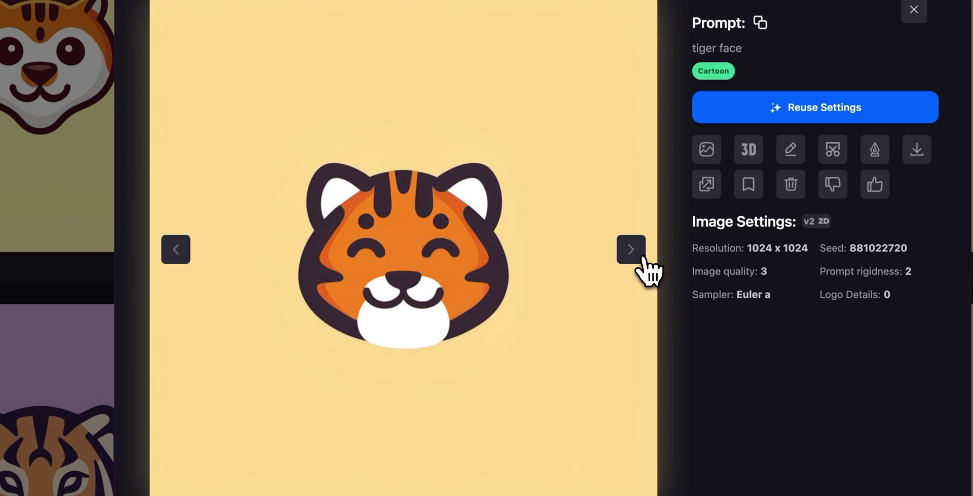
left_click(644, 259)
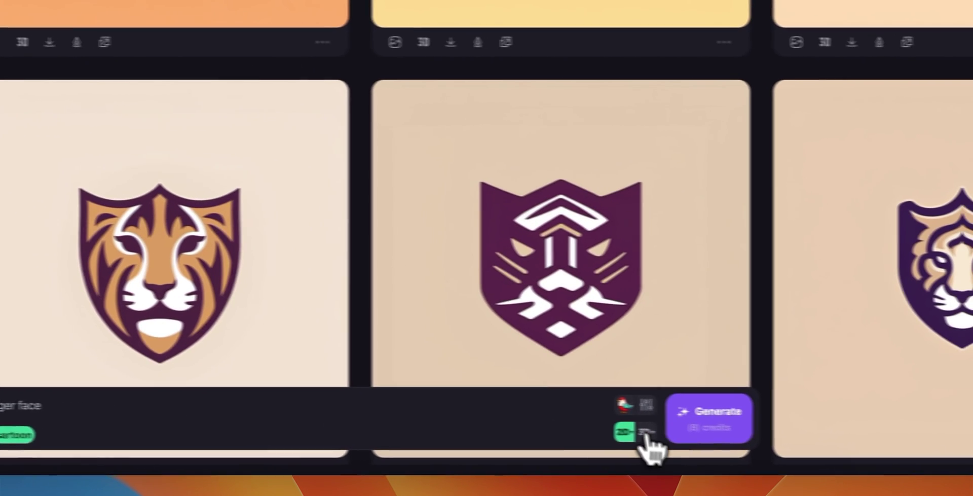
left_click(625, 404)
Switch to the Icon/Emoji style and review the new tiger faces in the enlarged preview
left_click(647, 163)
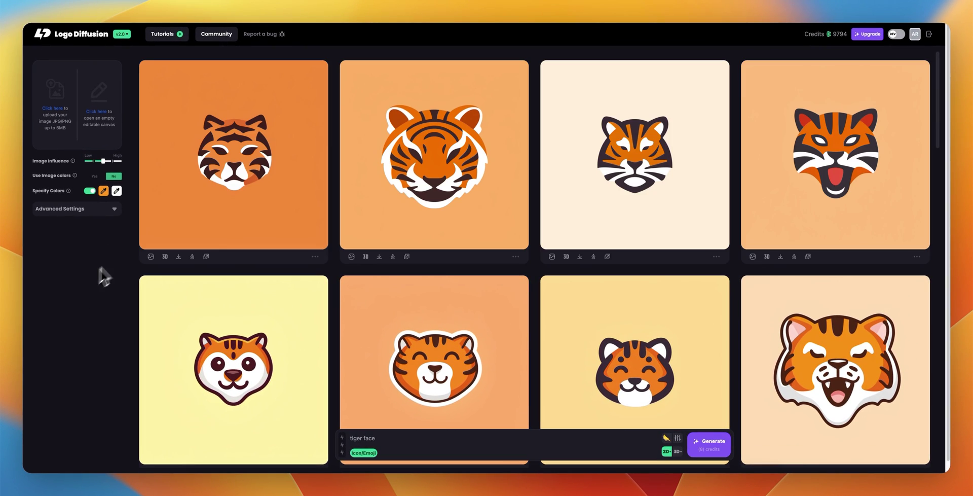
left_click(199, 204)
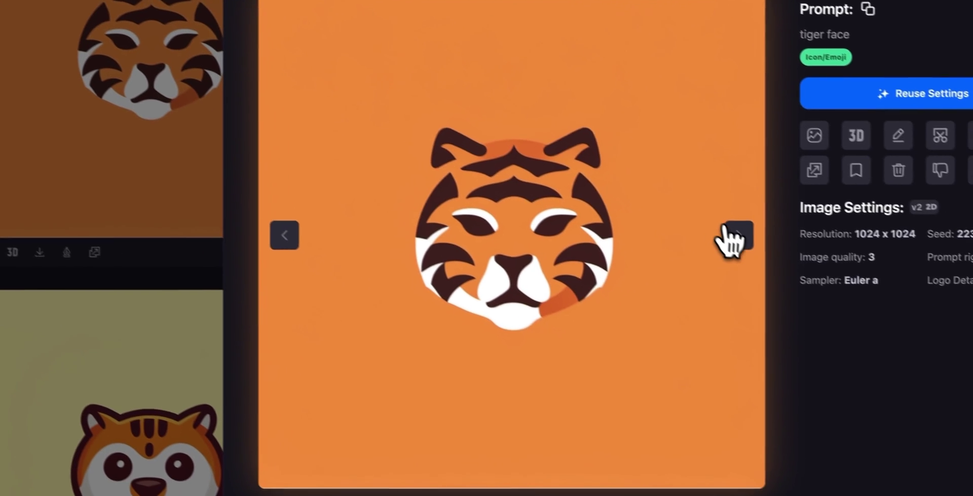
left_click(526, 247)
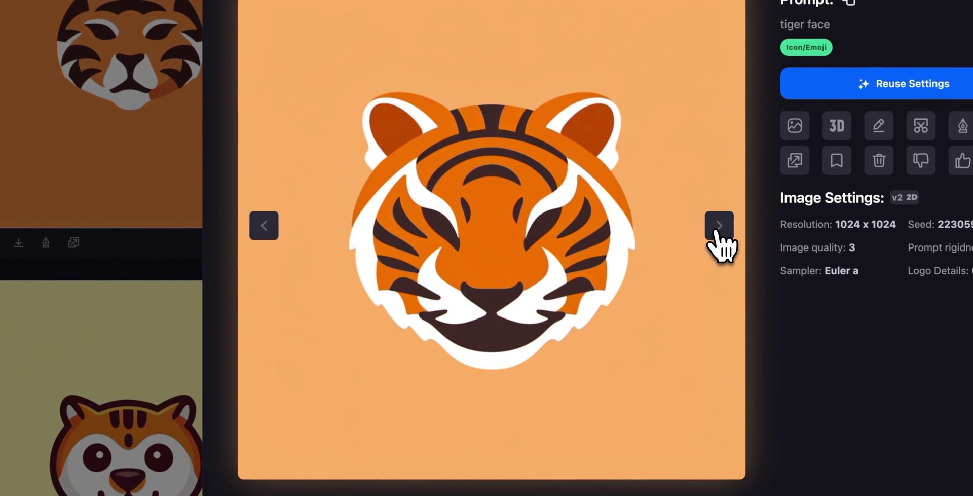
left_click(719, 233)
left_click(719, 234)
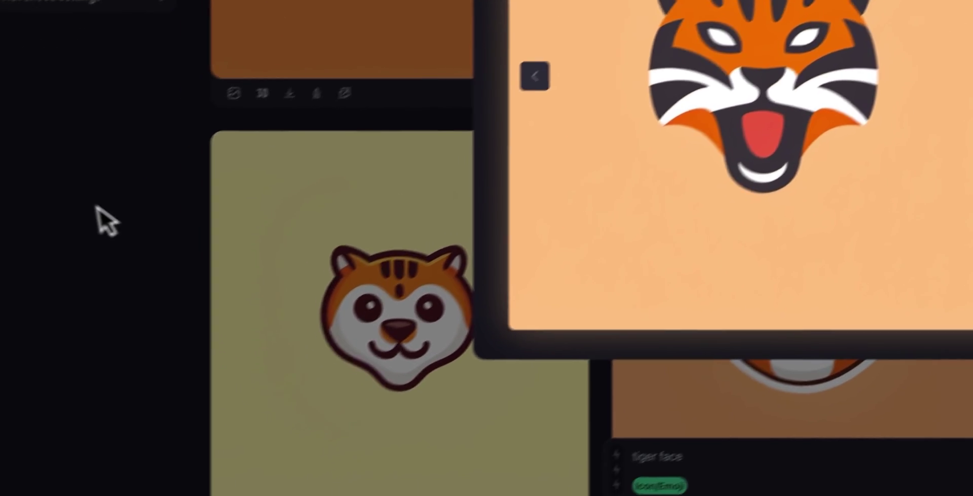
left_click(98, 217)
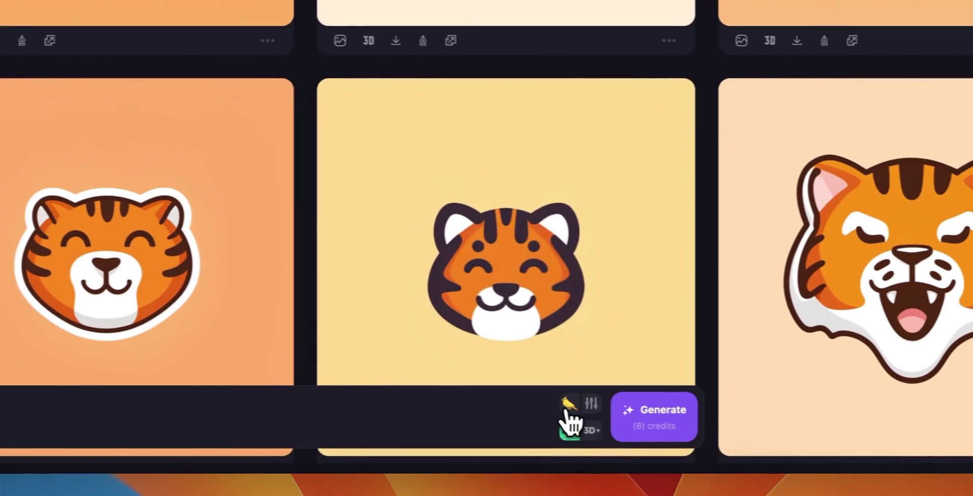
Switch to the Abstract style with Geometric shapes, turn off Specify Colors, and generate
left_click(737, 407)
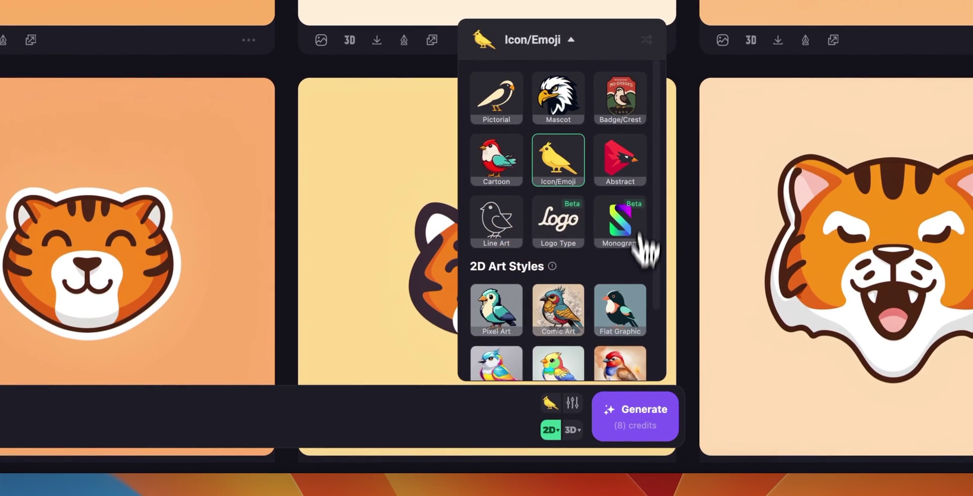
left_click(636, 165)
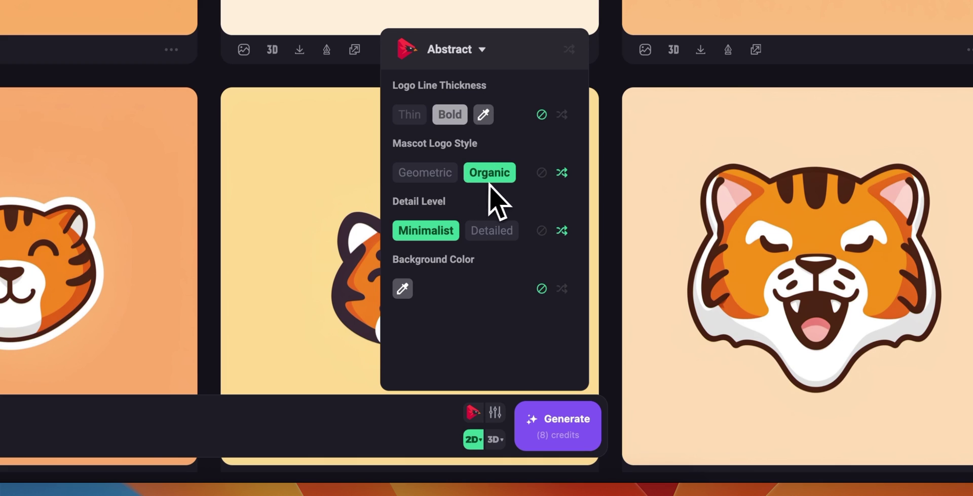
left_click(437, 192)
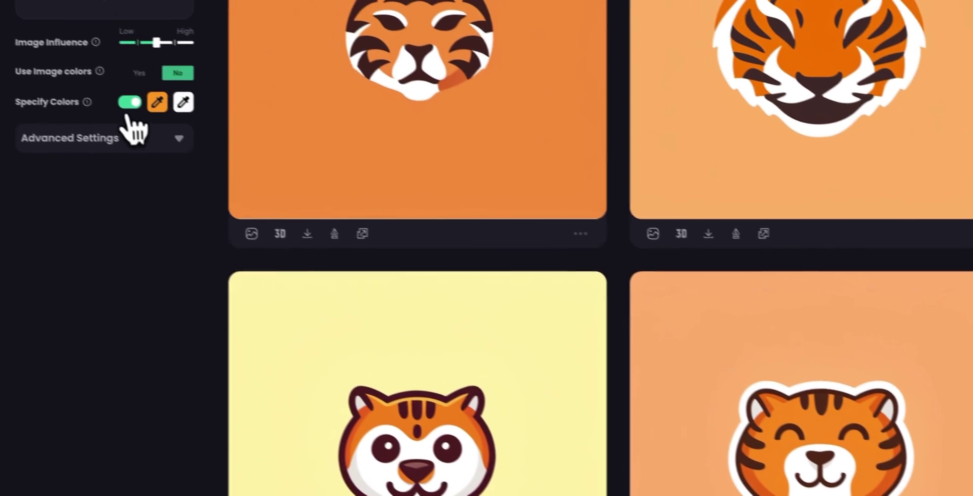
left_click(131, 102)
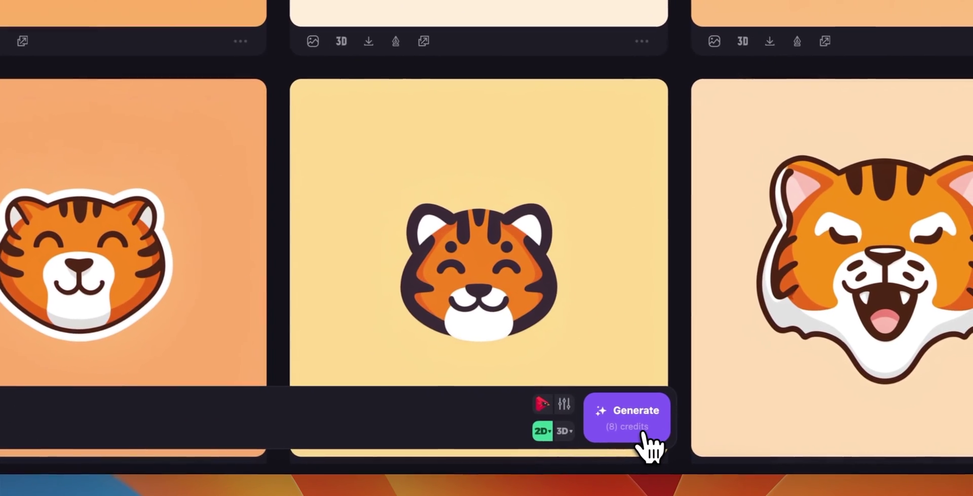
left_click(644, 434)
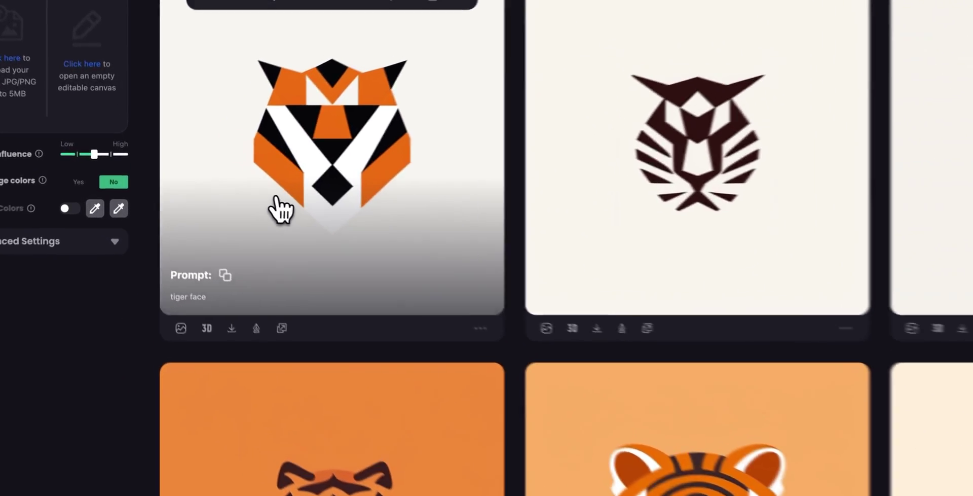
Browse the new geometric abstract tiger logos enlarged, then return to the logo style list
left_click(201, 190)
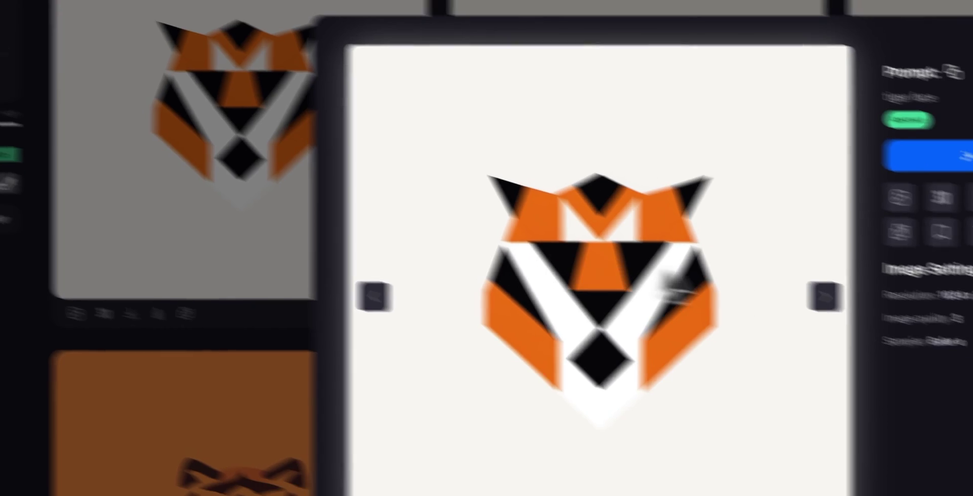
left_click(826, 297)
left_click(825, 297)
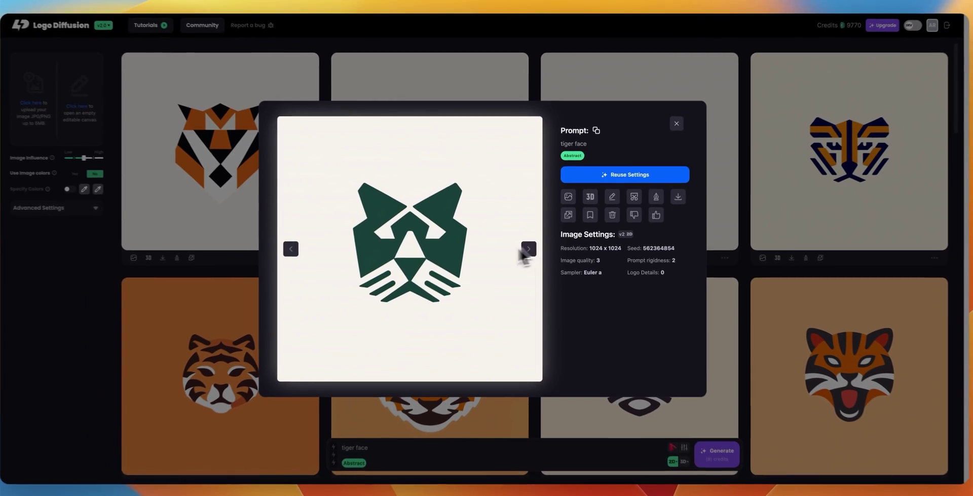
key("Escape")
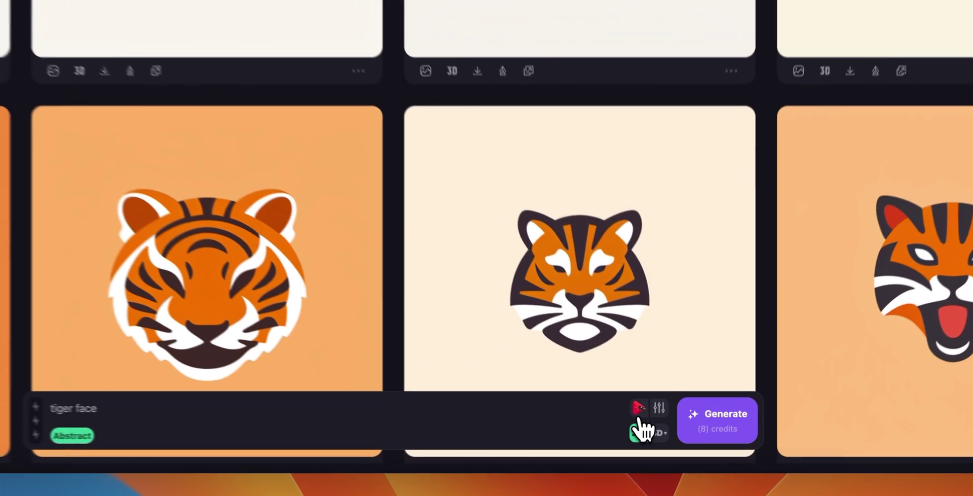
left_click(666, 449)
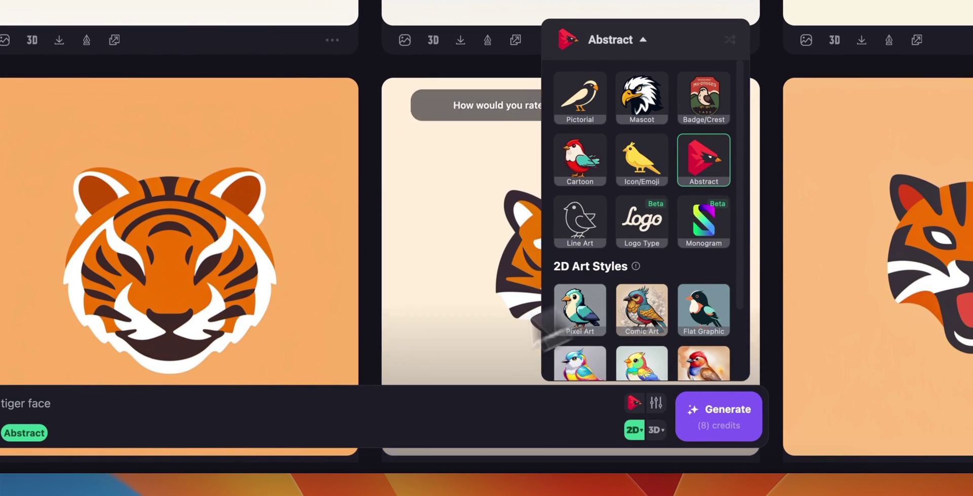
Switch the logo style to Logo Type and turn on the Swoosh option
scroll(260, 442, "left", 3)
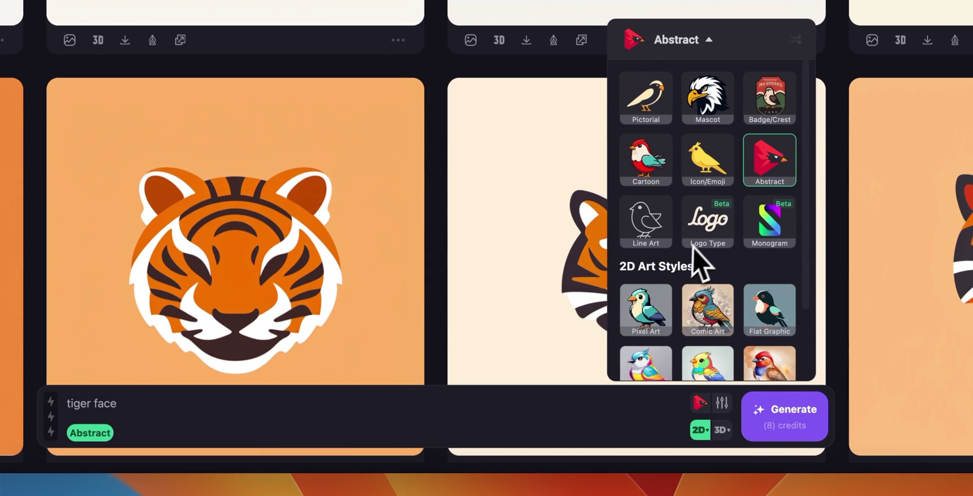
scroll(710, 240, "left", 5)
scroll(711, 217, "right", 5)
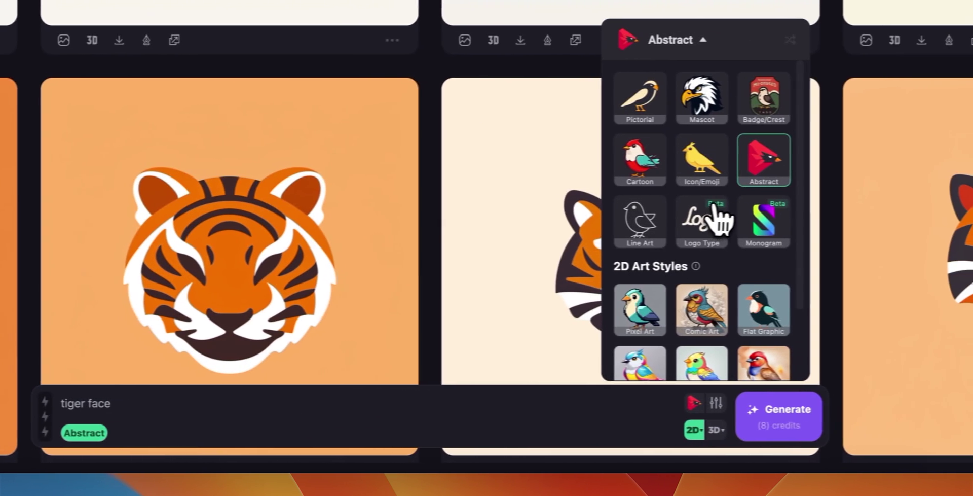
left_click(702, 231)
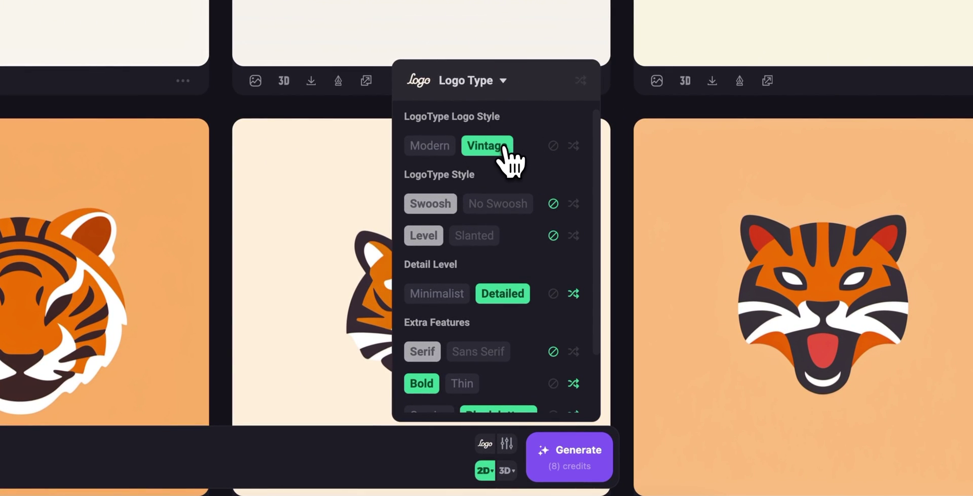
left_click(553, 204)
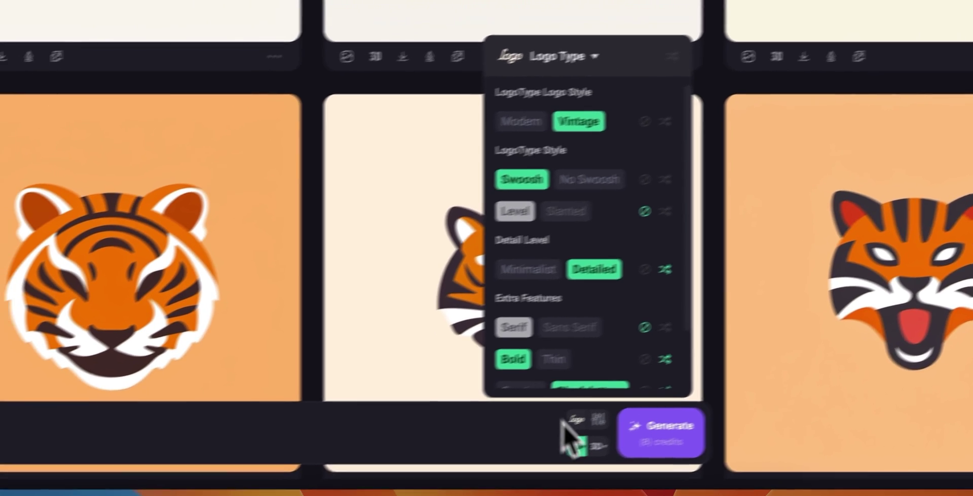
left_click(485, 444)
left_click(485, 443)
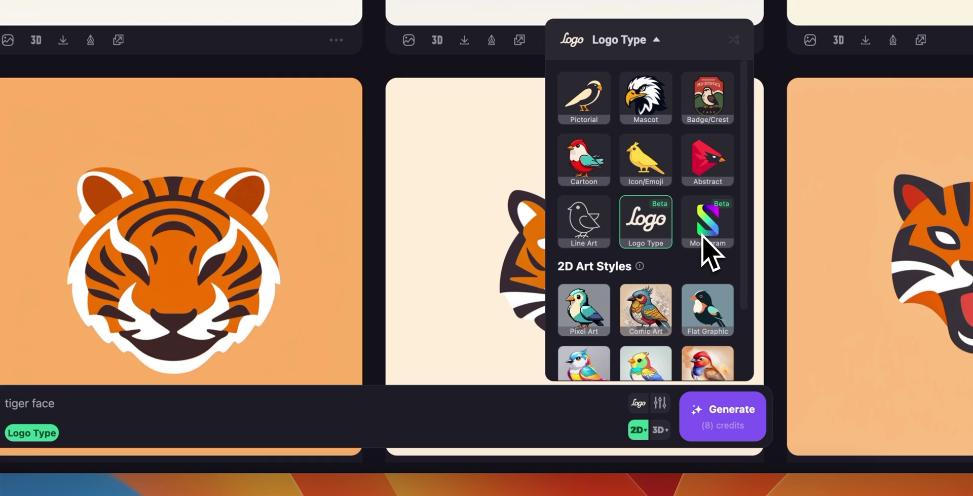
left_click(661, 404)
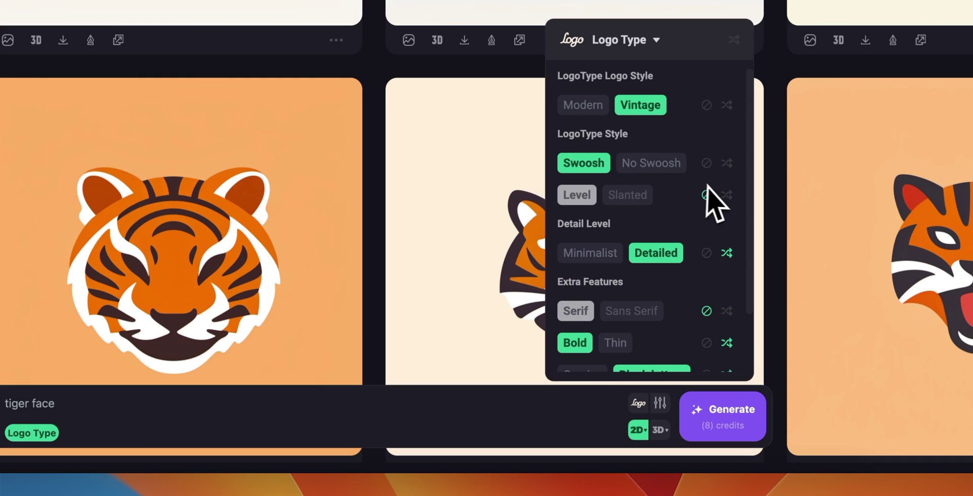
Add Slanted, Minimalist and Cursive to the Logo Type options
left_click(578, 195)
left_click(629, 198)
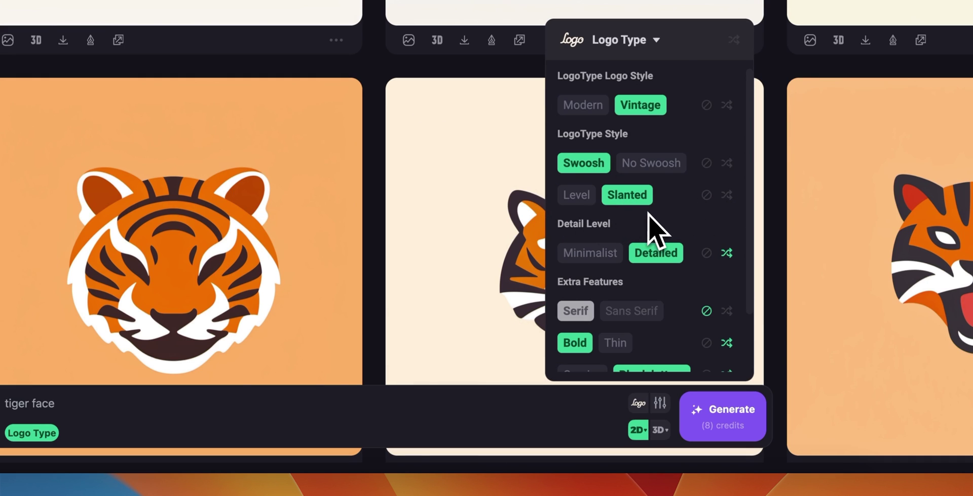
left_click(599, 250)
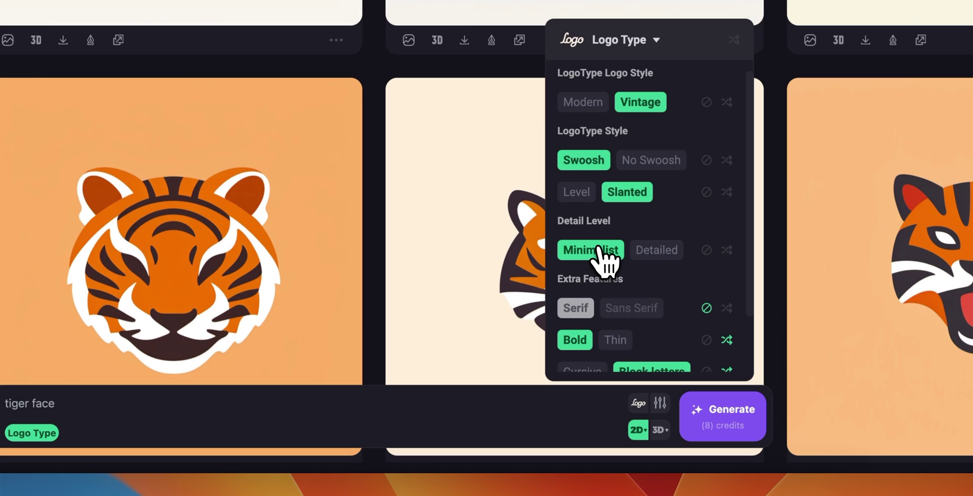
scroll(600, 249, "down", 1)
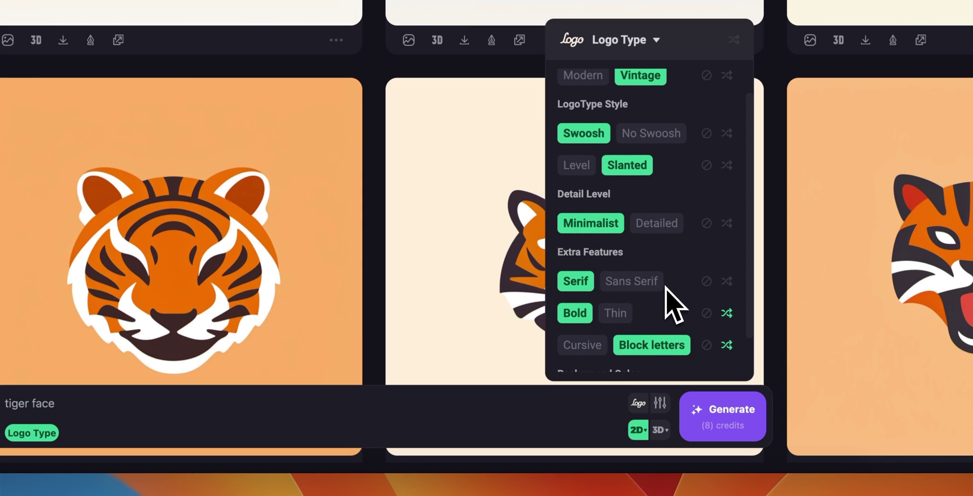
scroll(667, 303, "down", 1)
scroll(672, 299, "down", 1)
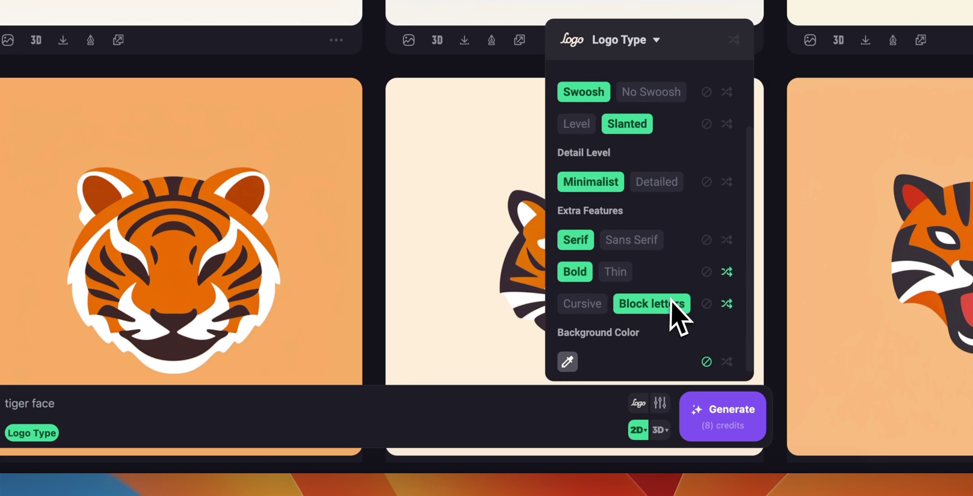
left_click(583, 303)
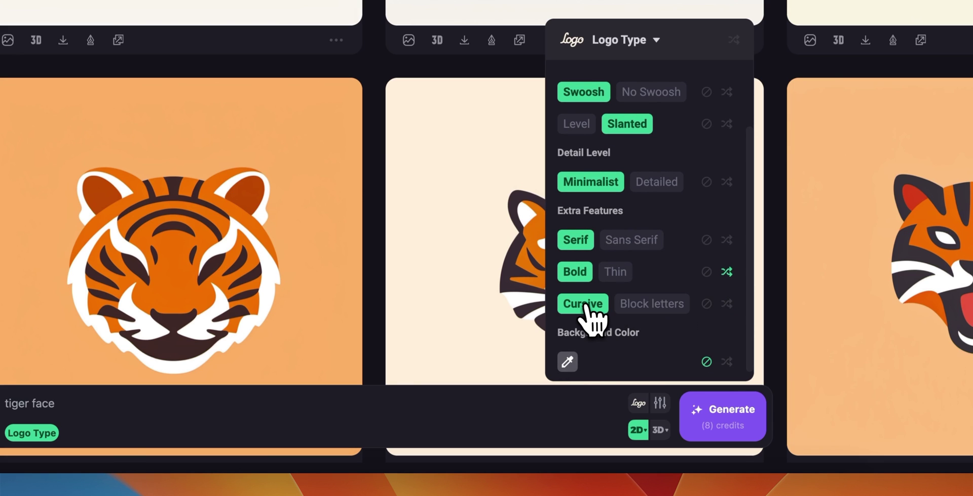
Replace the prompt with 'a logotype of the text "Tiger"' and generate
scroll(344, 387, "left", 5)
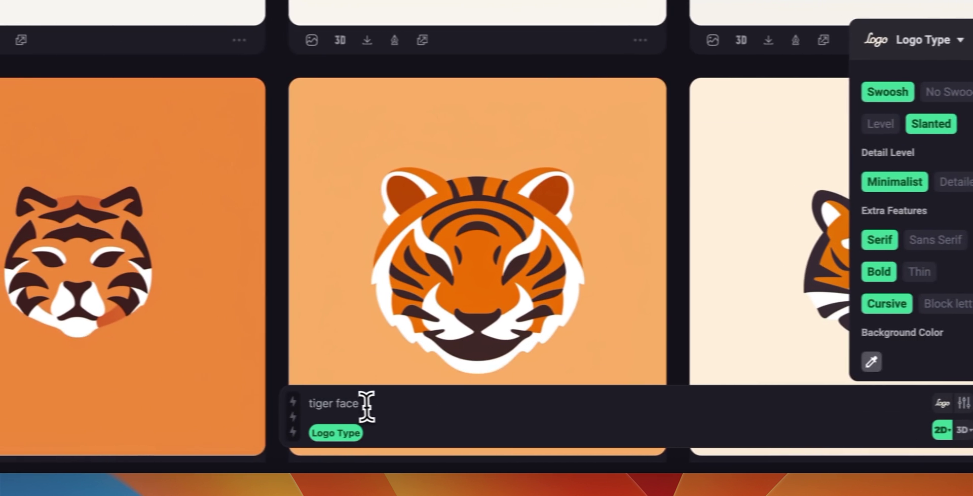
left_click_drag(366, 402, 265, 419)
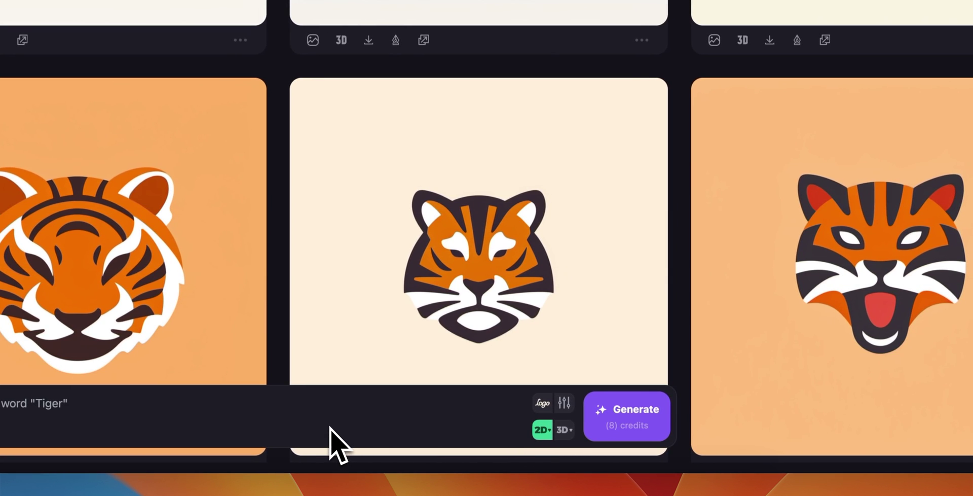
left_click(648, 426)
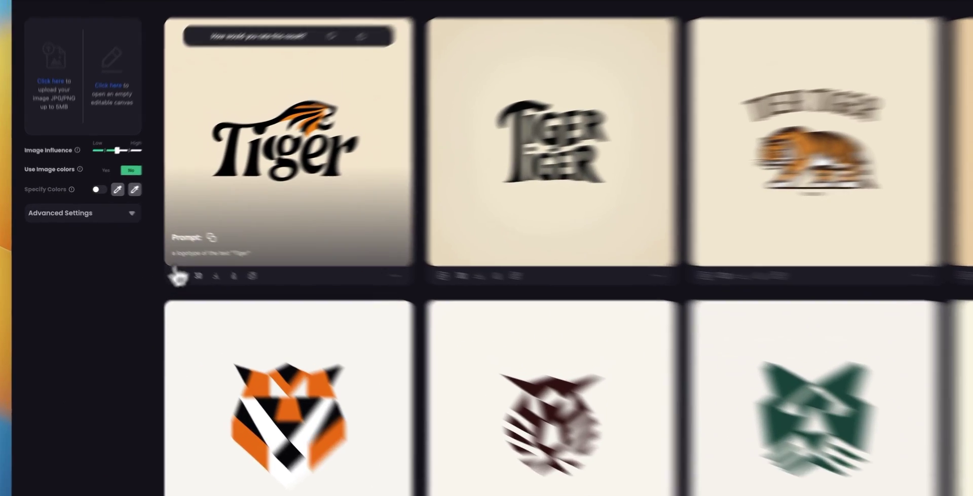
Preview all four 'Tiger' logotypes one after another in the enlarged view
left_click(197, 205)
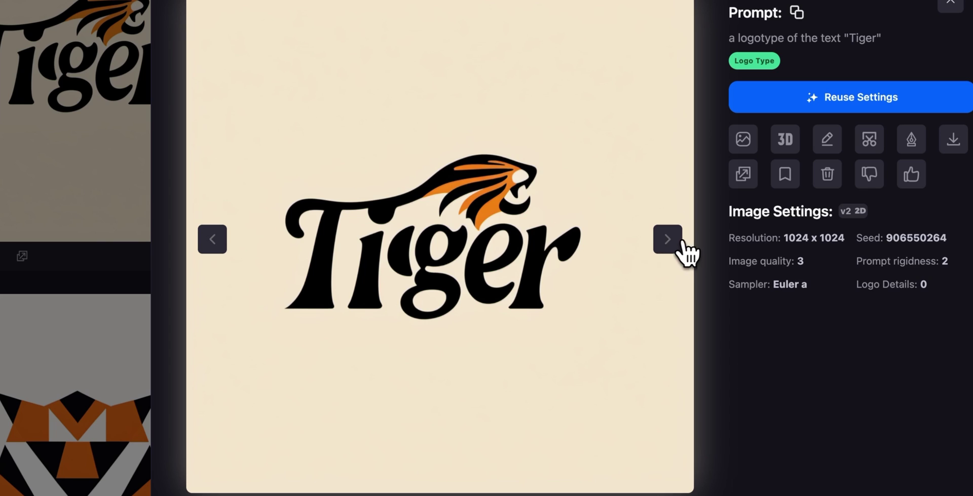
left_click(668, 239)
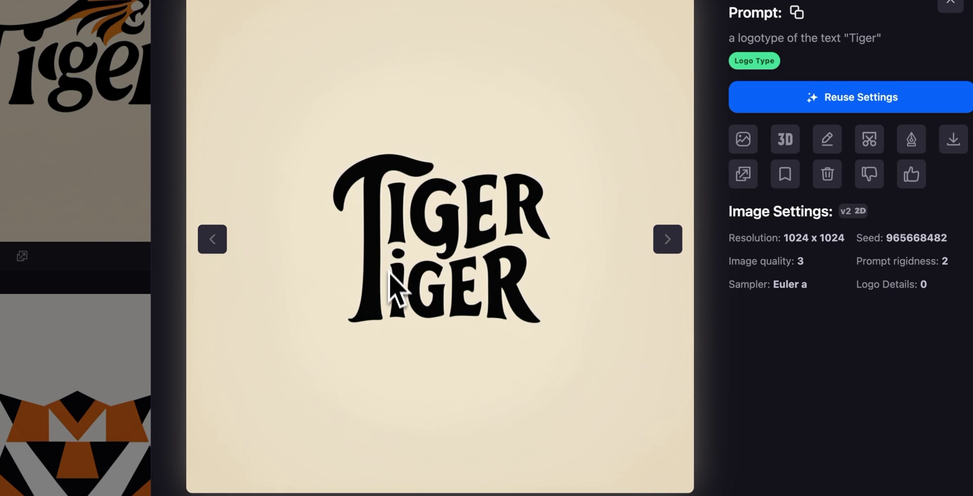
left_click(674, 245)
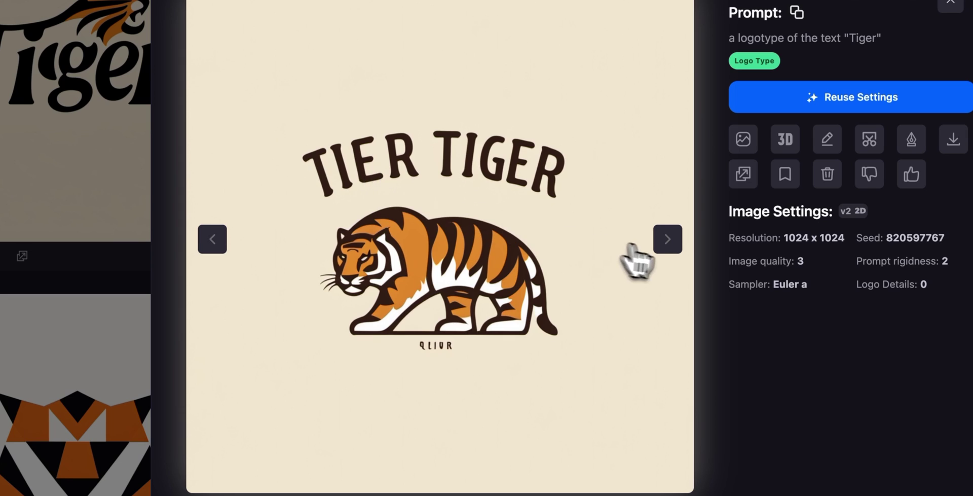
left_click(668, 243)
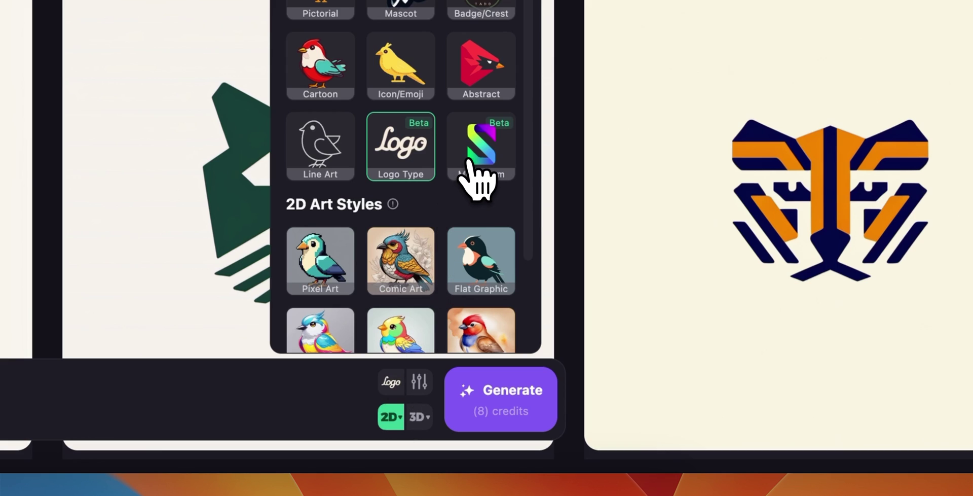
Switch the style to Monogram with Curved Lines and Uppercase selected
left_click(477, 152)
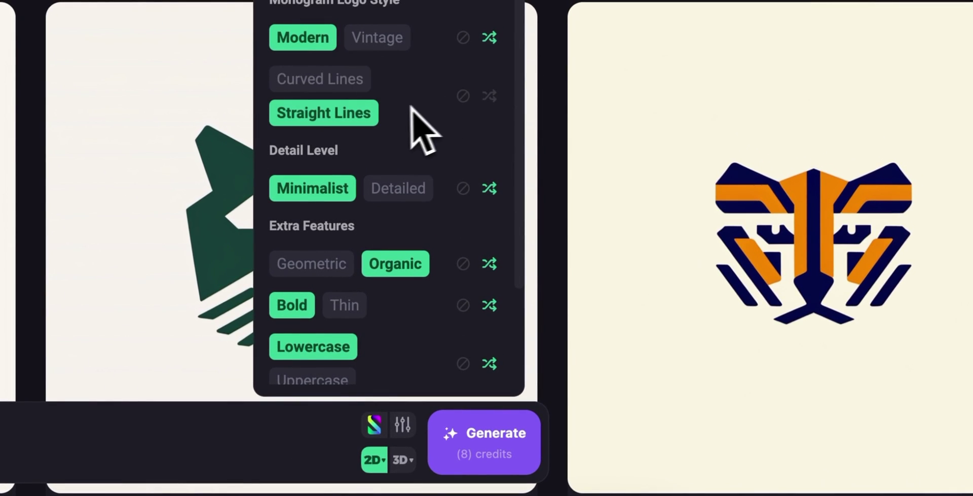
left_click(345, 82)
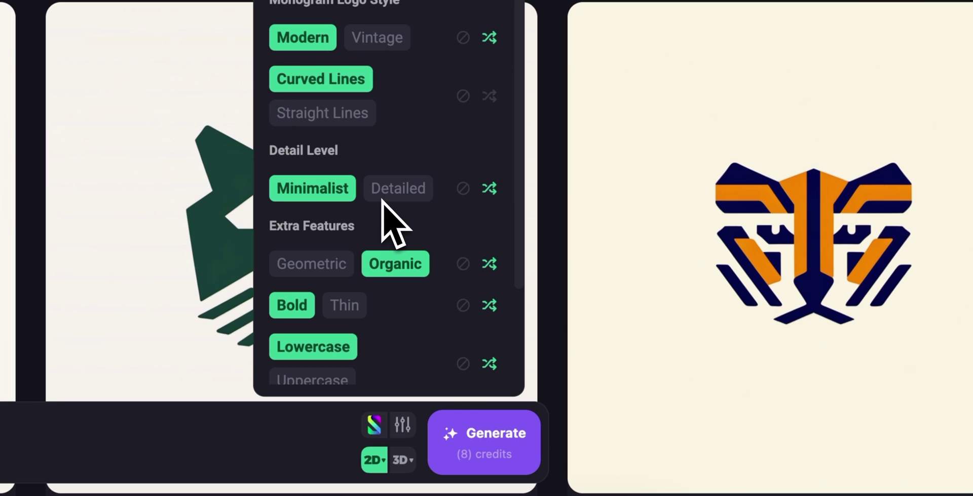
scroll(394, 220, "down", 1)
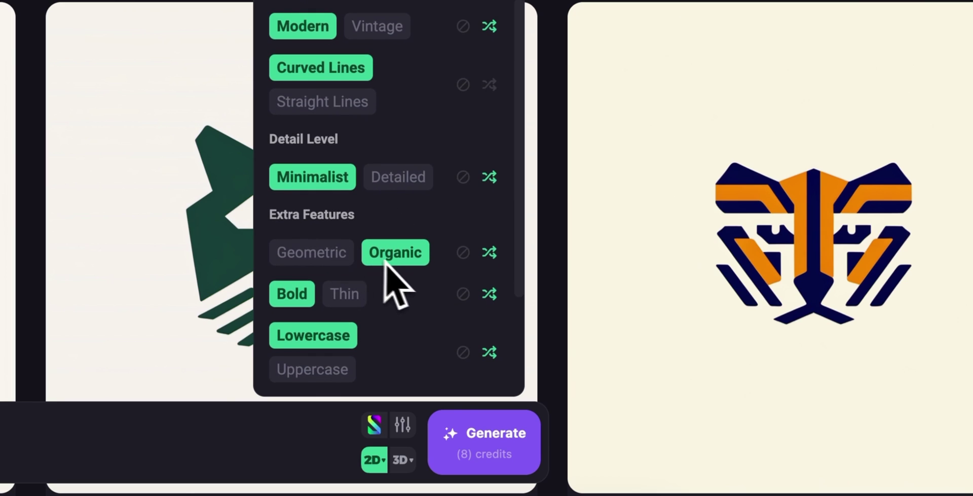
scroll(367, 336, "down", 3)
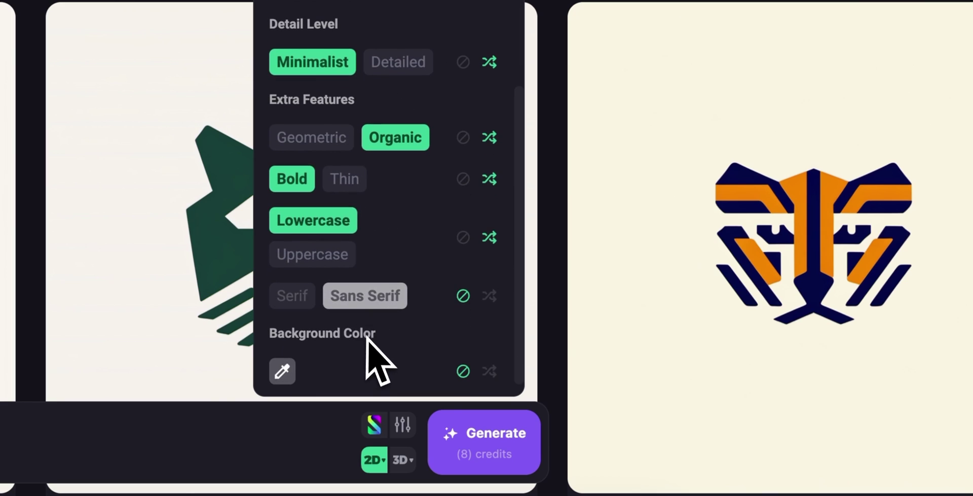
left_click(326, 261)
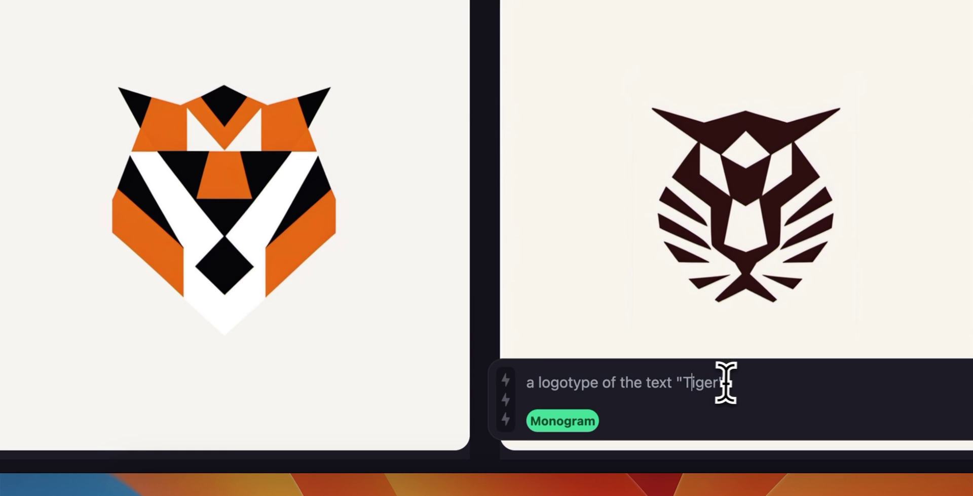
Clear the prompt and begin typing the monogram request for the letter 'P'
left_click_drag(726, 381, 532, 382)
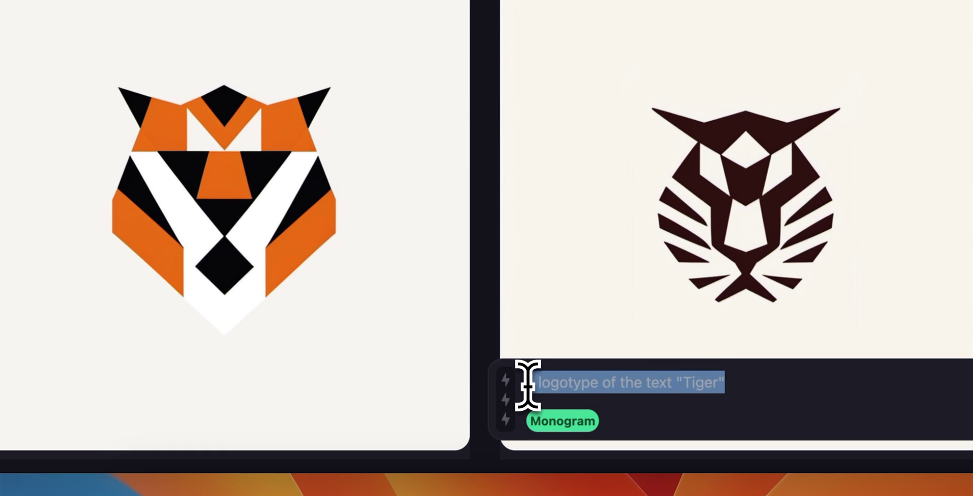
key("BackSpace")
type("monogram")
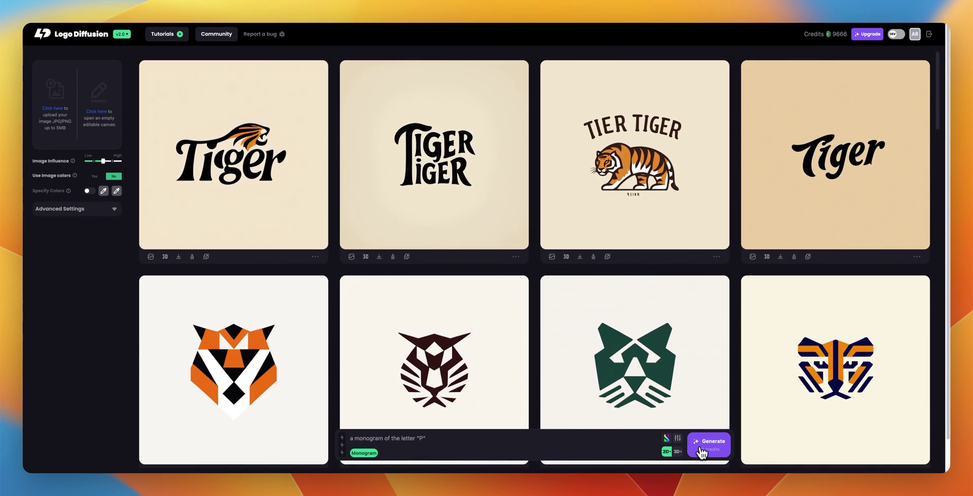
Generate the letter 'P' monograms and step through all four enlarged
left_click(702, 450)
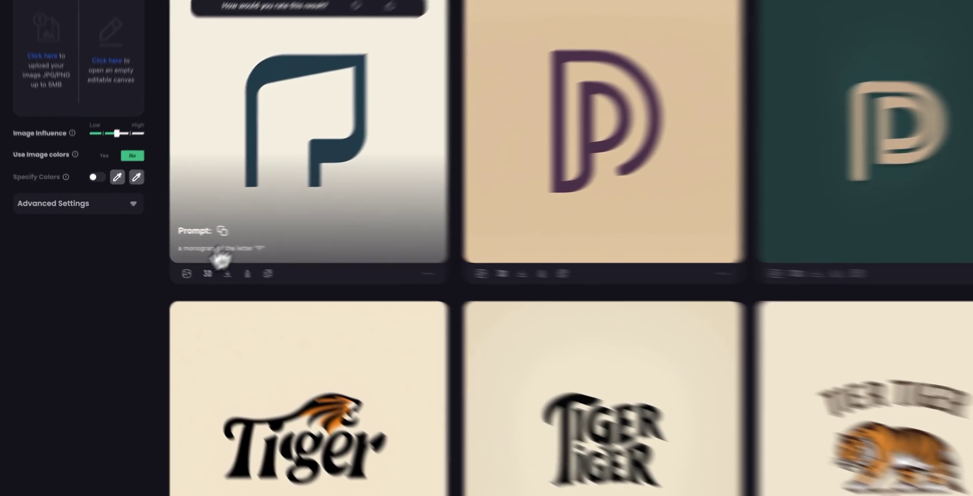
left_click(191, 227)
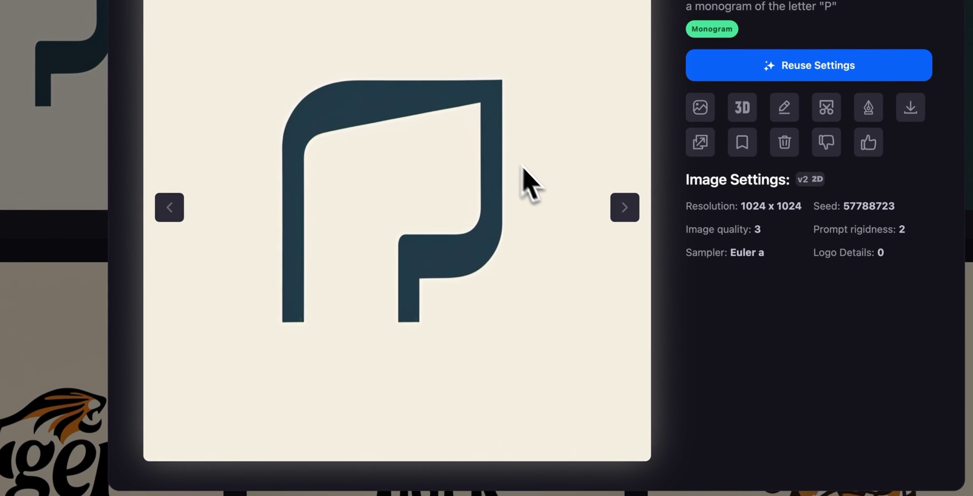
left_click(625, 215)
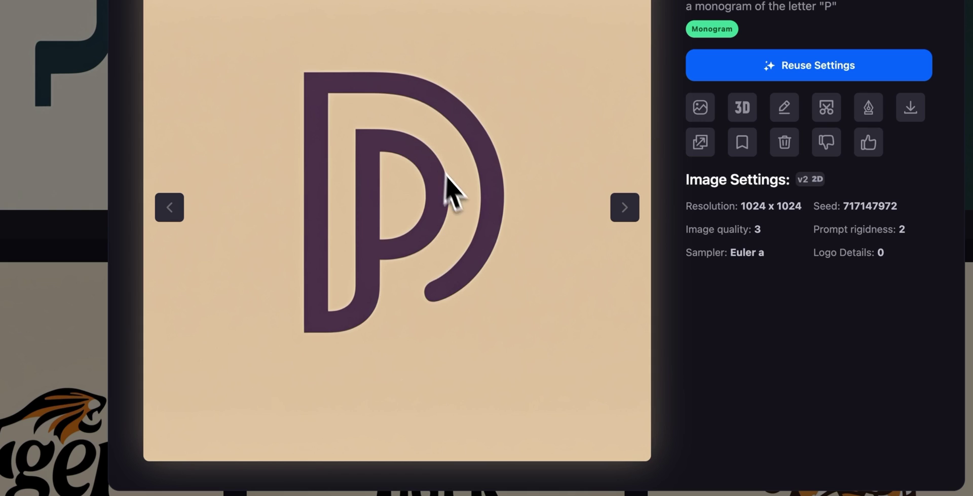
left_click(624, 208)
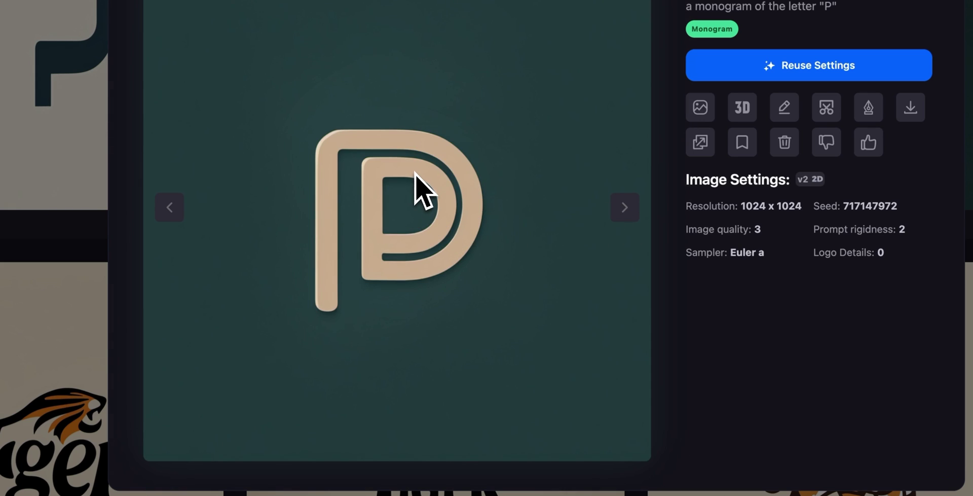
left_click(624, 217)
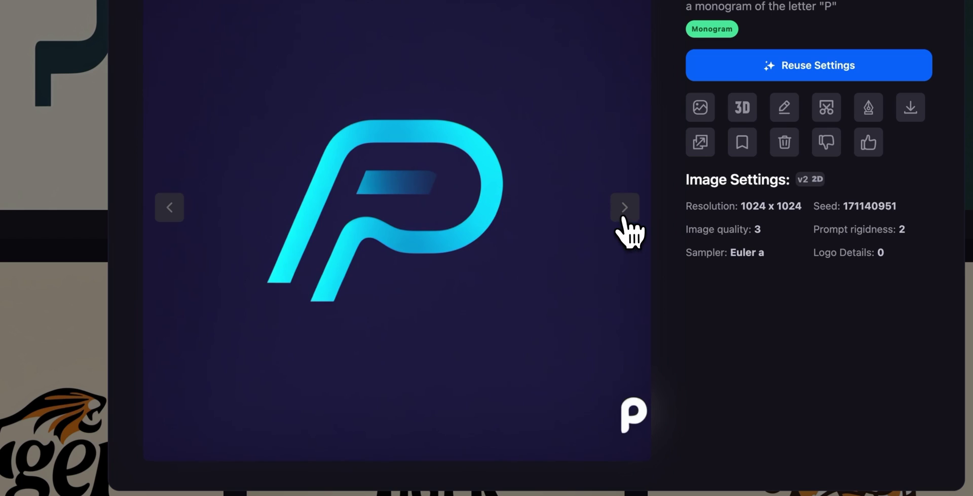